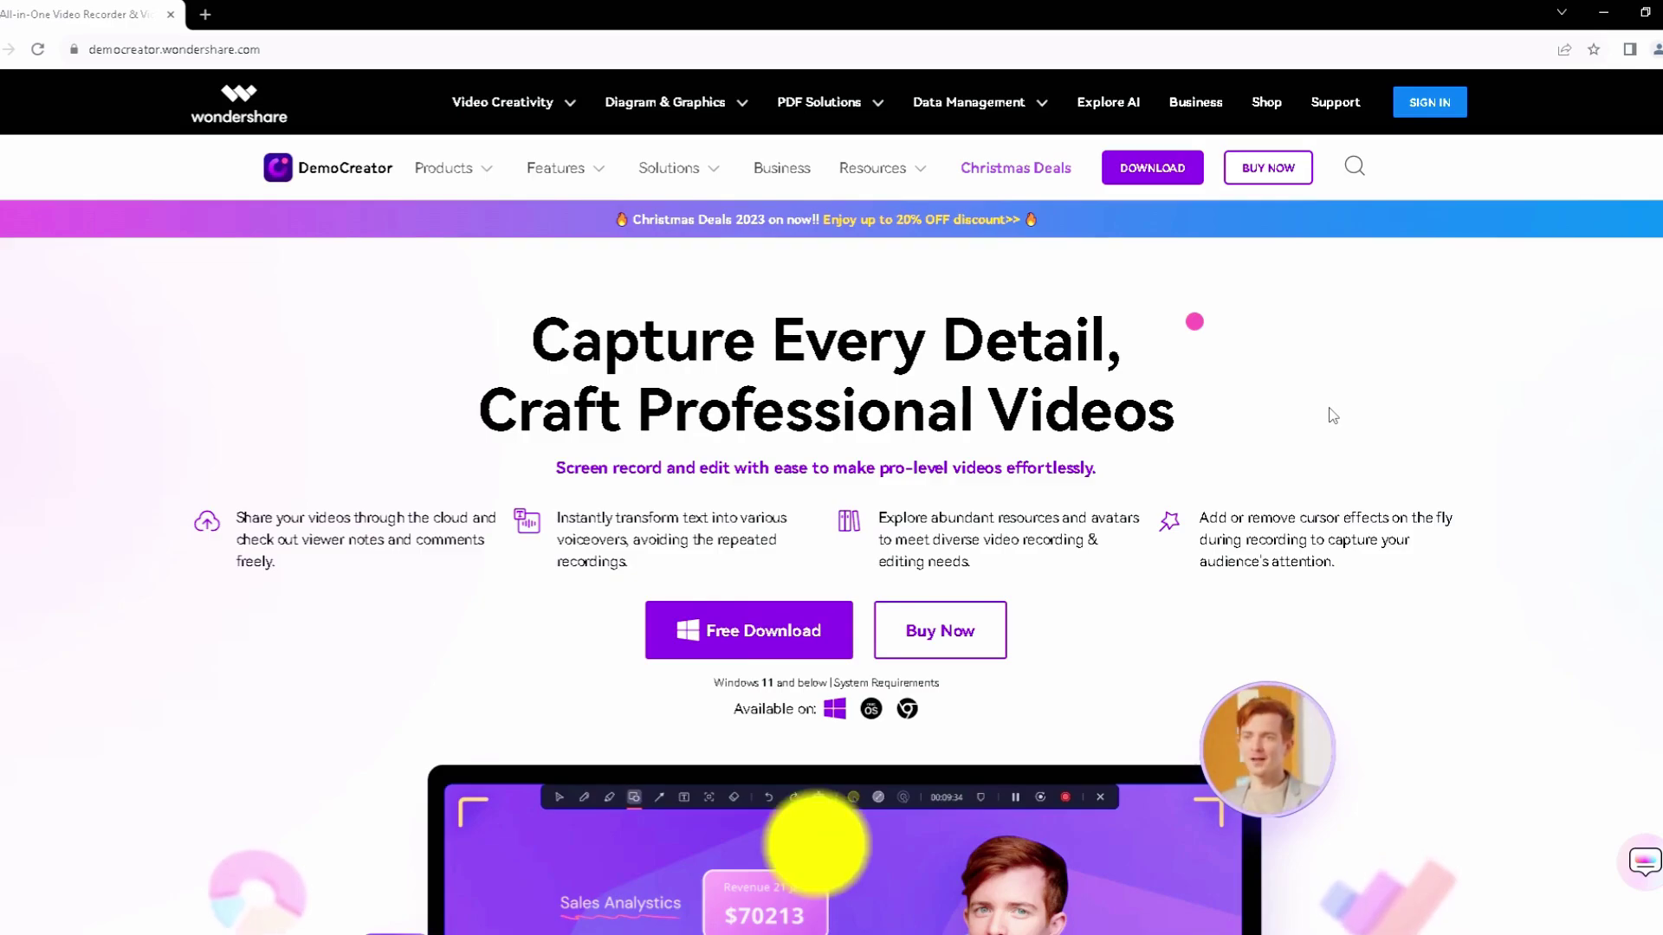
- Start a new screen recording setup and toggle the webcam off and back on
{"action": "scroll", "coordinate": [1333, 415], "scroll_direction": "down", "scroll_amount": 4}
{"action": "scroll", "coordinate": [1332, 416], "scroll_direction": "down", "scroll_amount": 20}
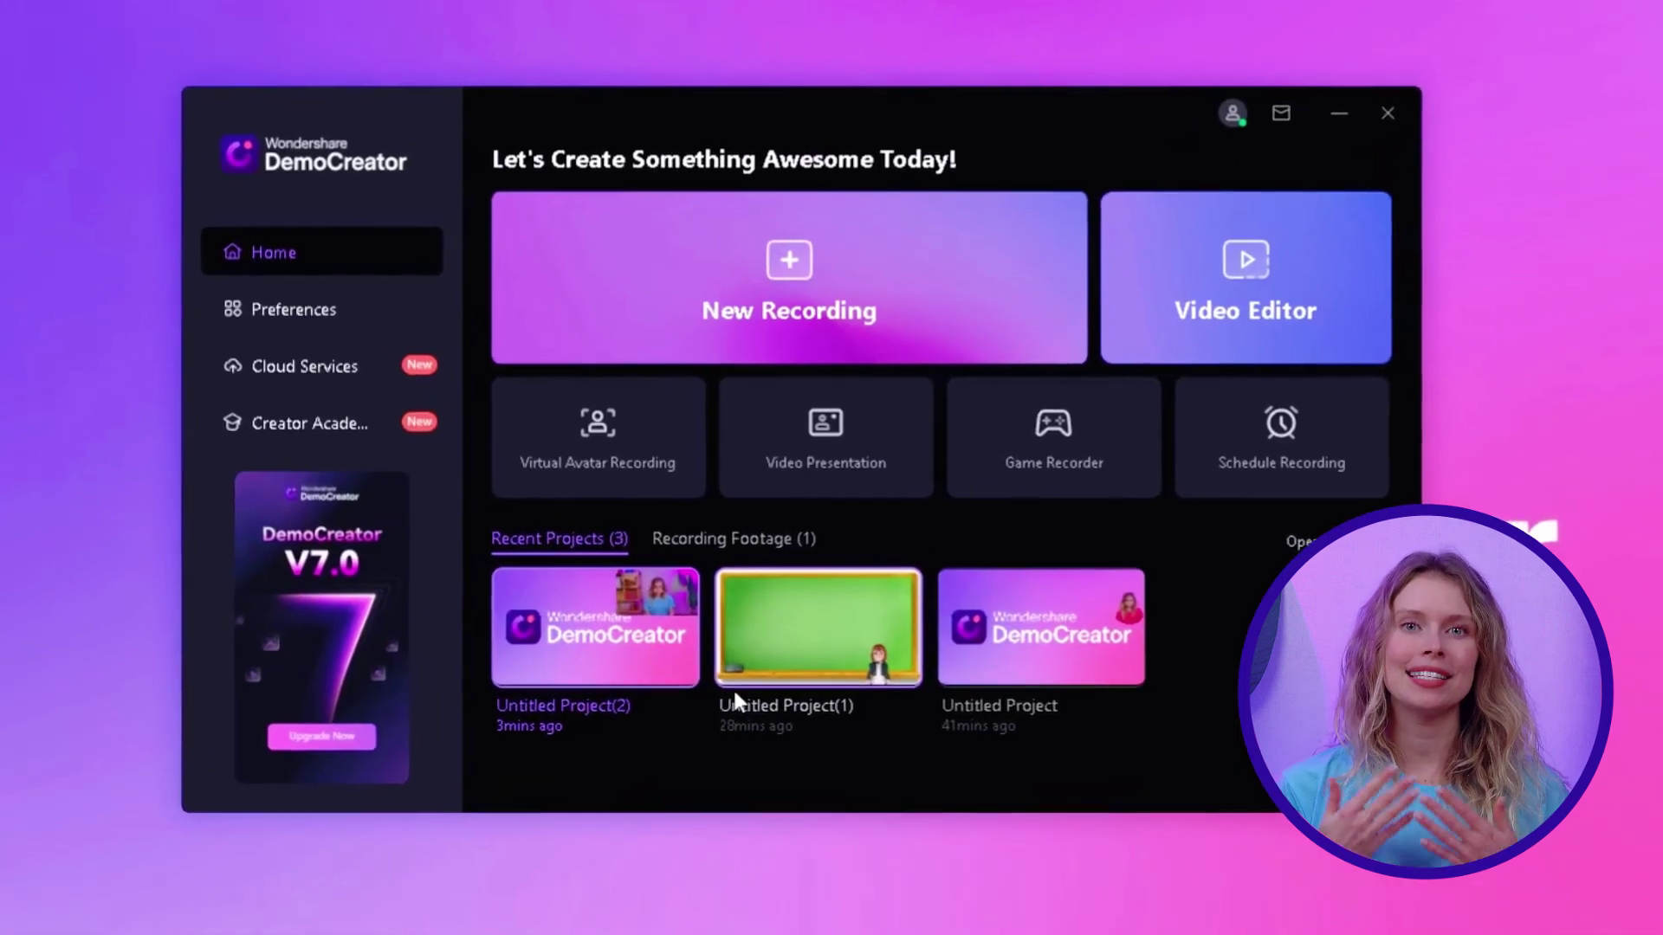
{"action": "left_click", "coordinate": [686, 288]}
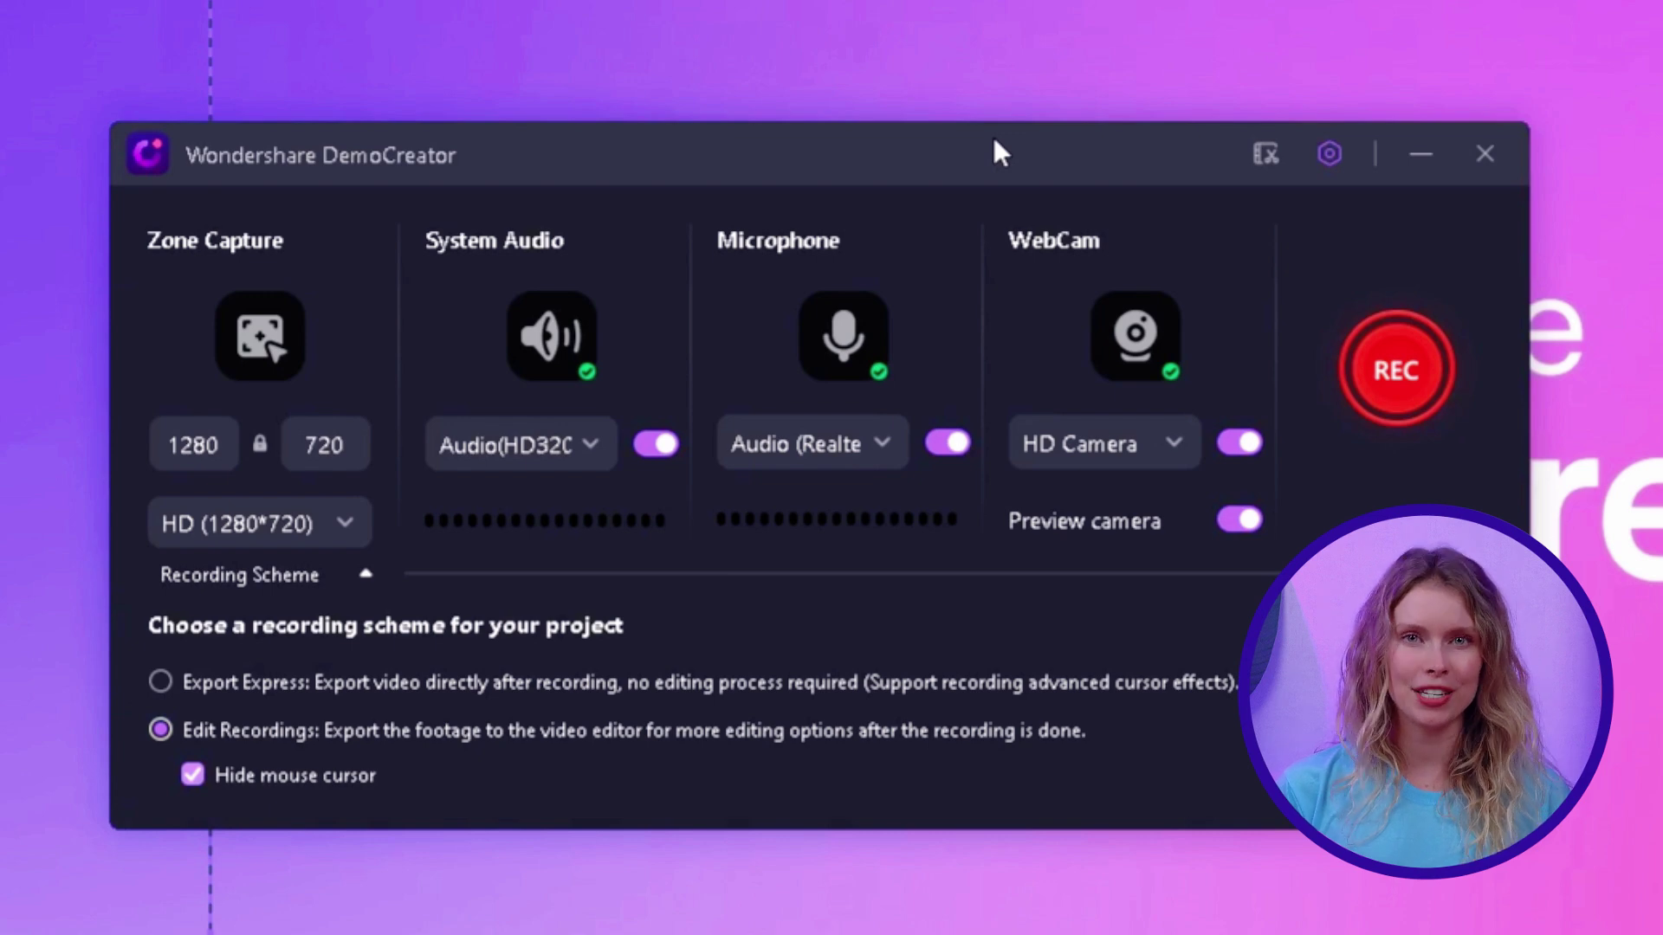
{"action": "left_click", "coordinate": [1245, 442]}
{"action": "left_click", "coordinate": [1245, 442]}
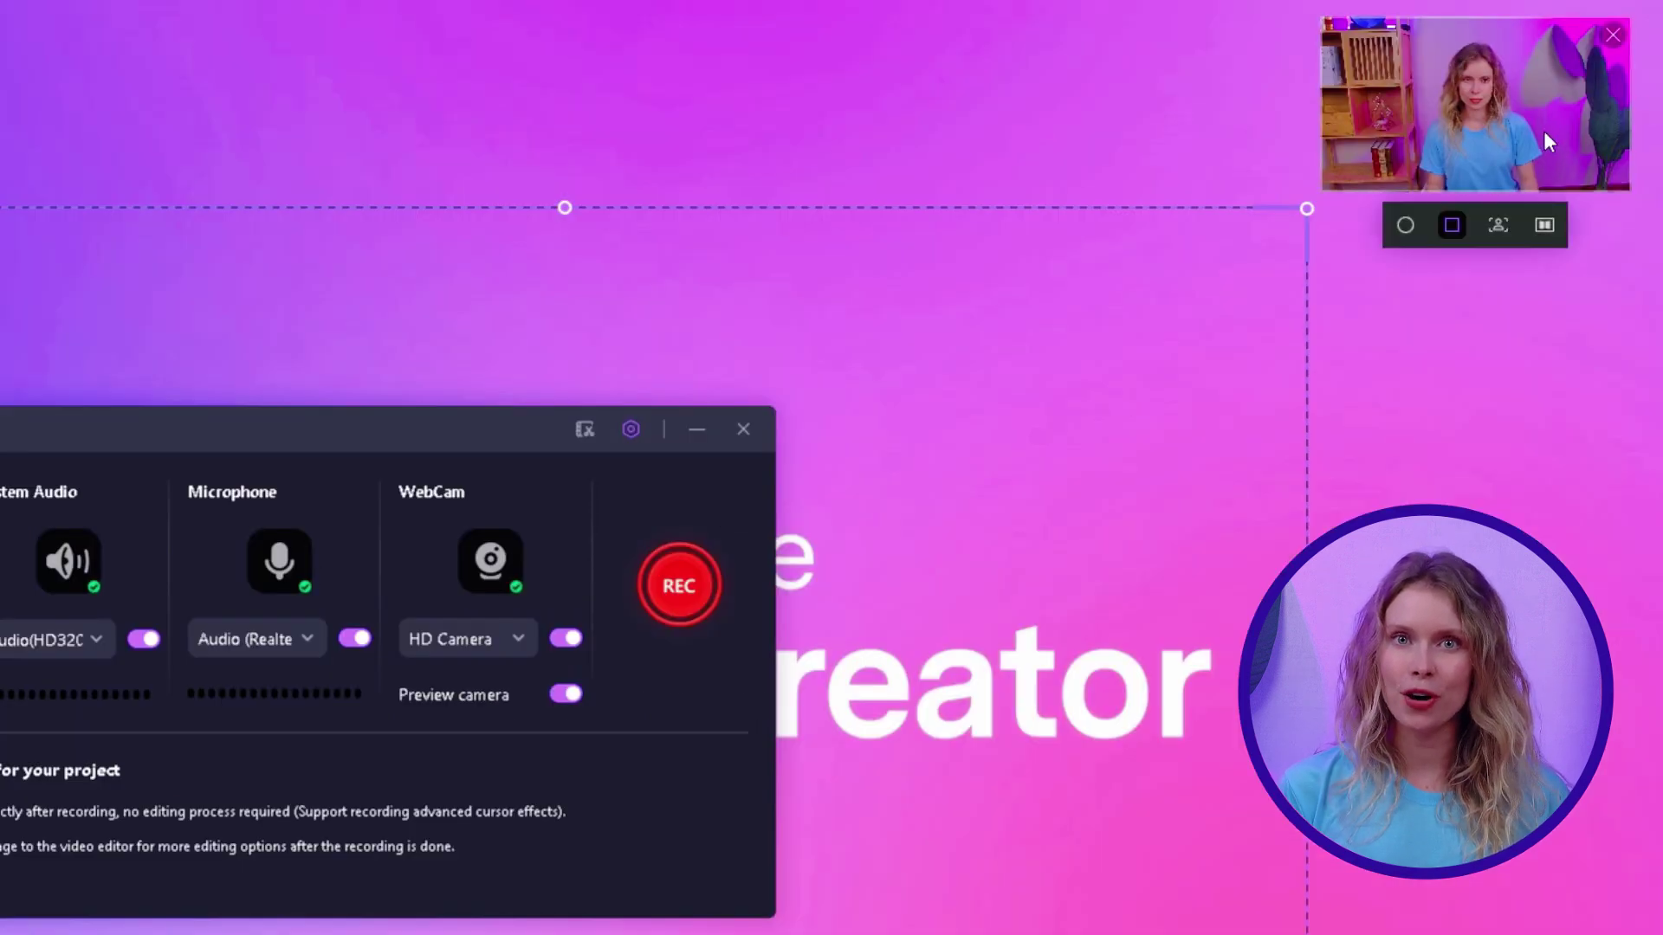
- Try Circle, Rectangle and AI Recognition webcam shapes, settle on Rectangle, then shrink and shift it left
{"action": "left_click", "coordinate": [1405, 224]}
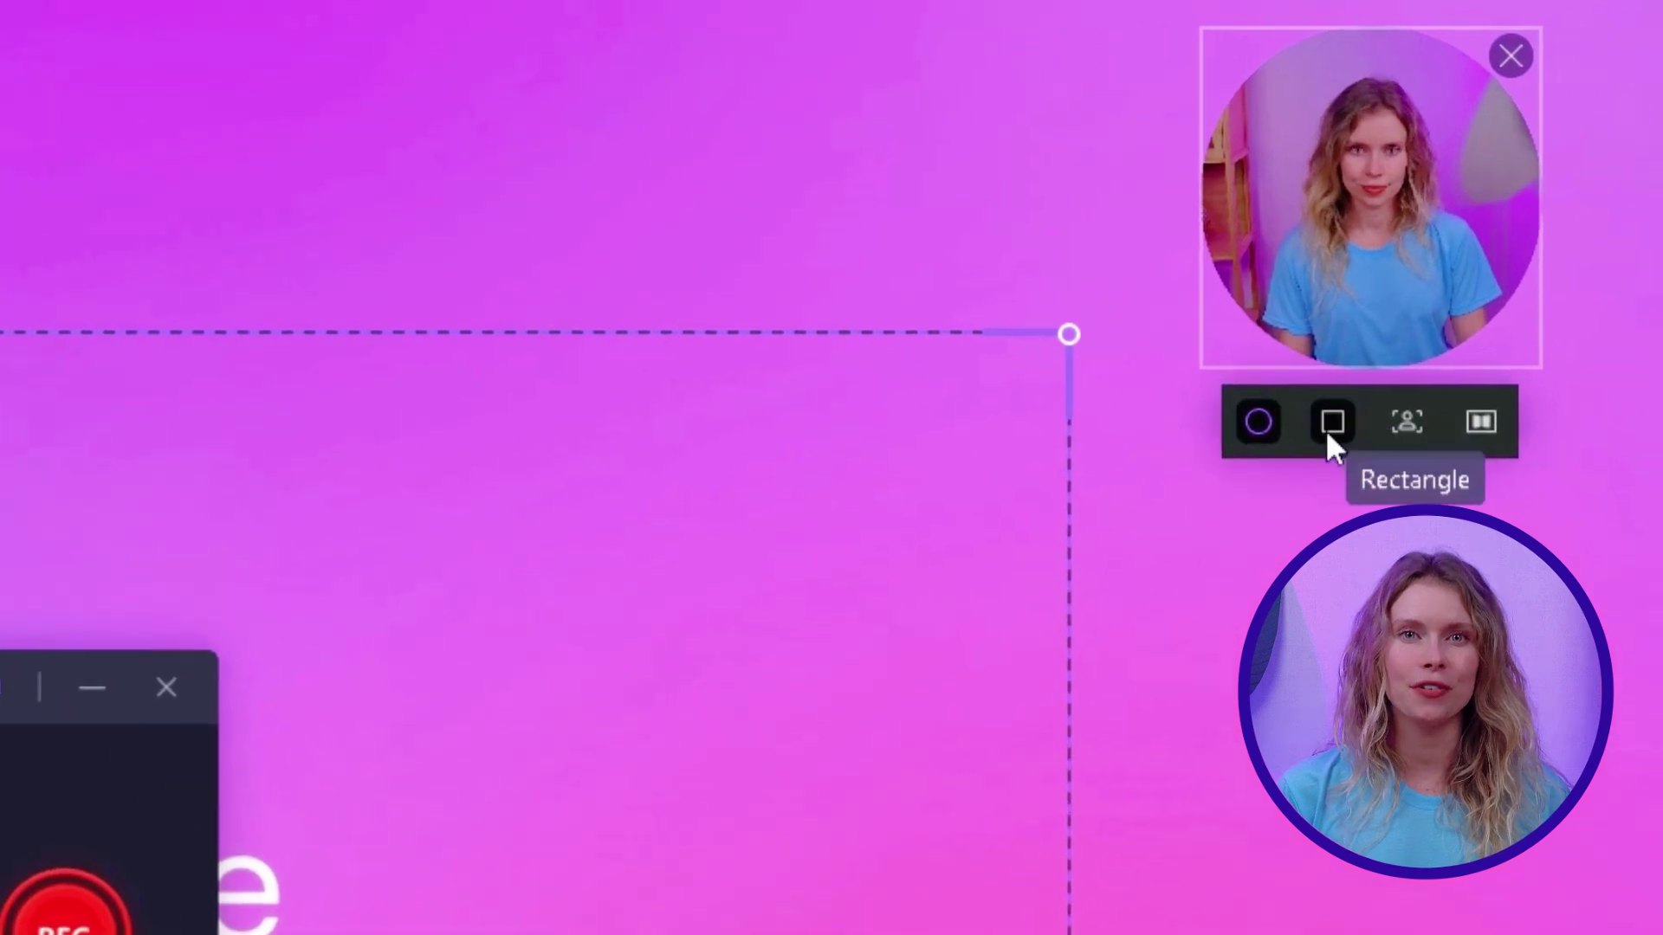
{"action": "left_click", "coordinate": [1409, 334]}
{"action": "left_click", "coordinate": [1266, 425]}
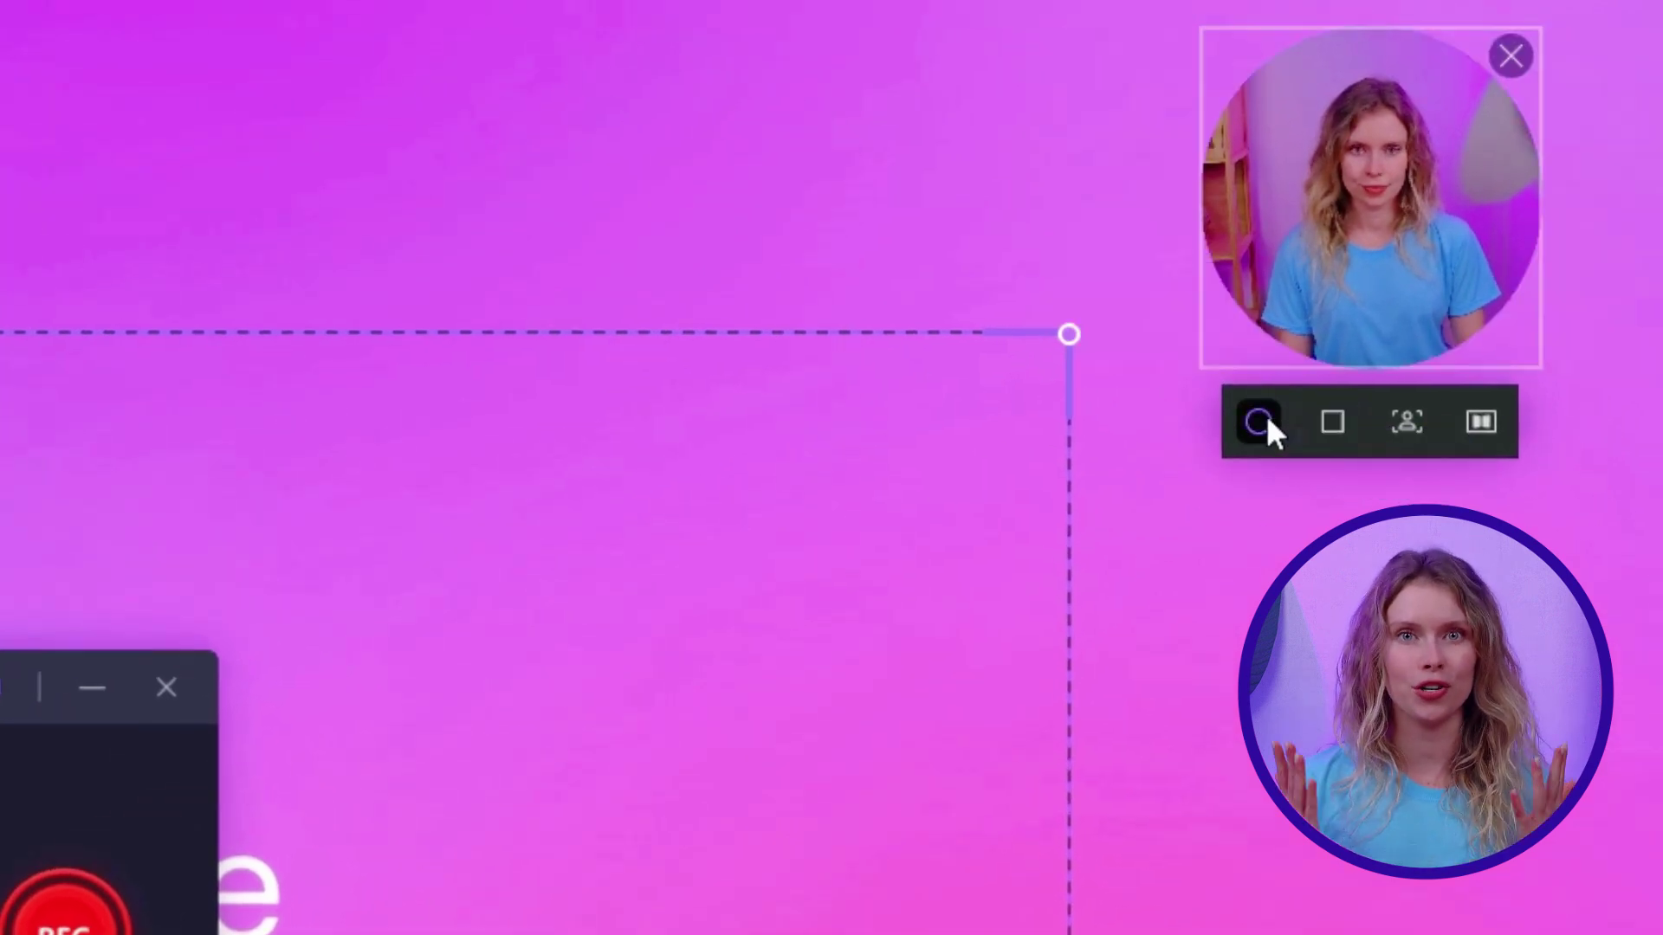
{"action": "left_click", "coordinate": [1398, 428]}
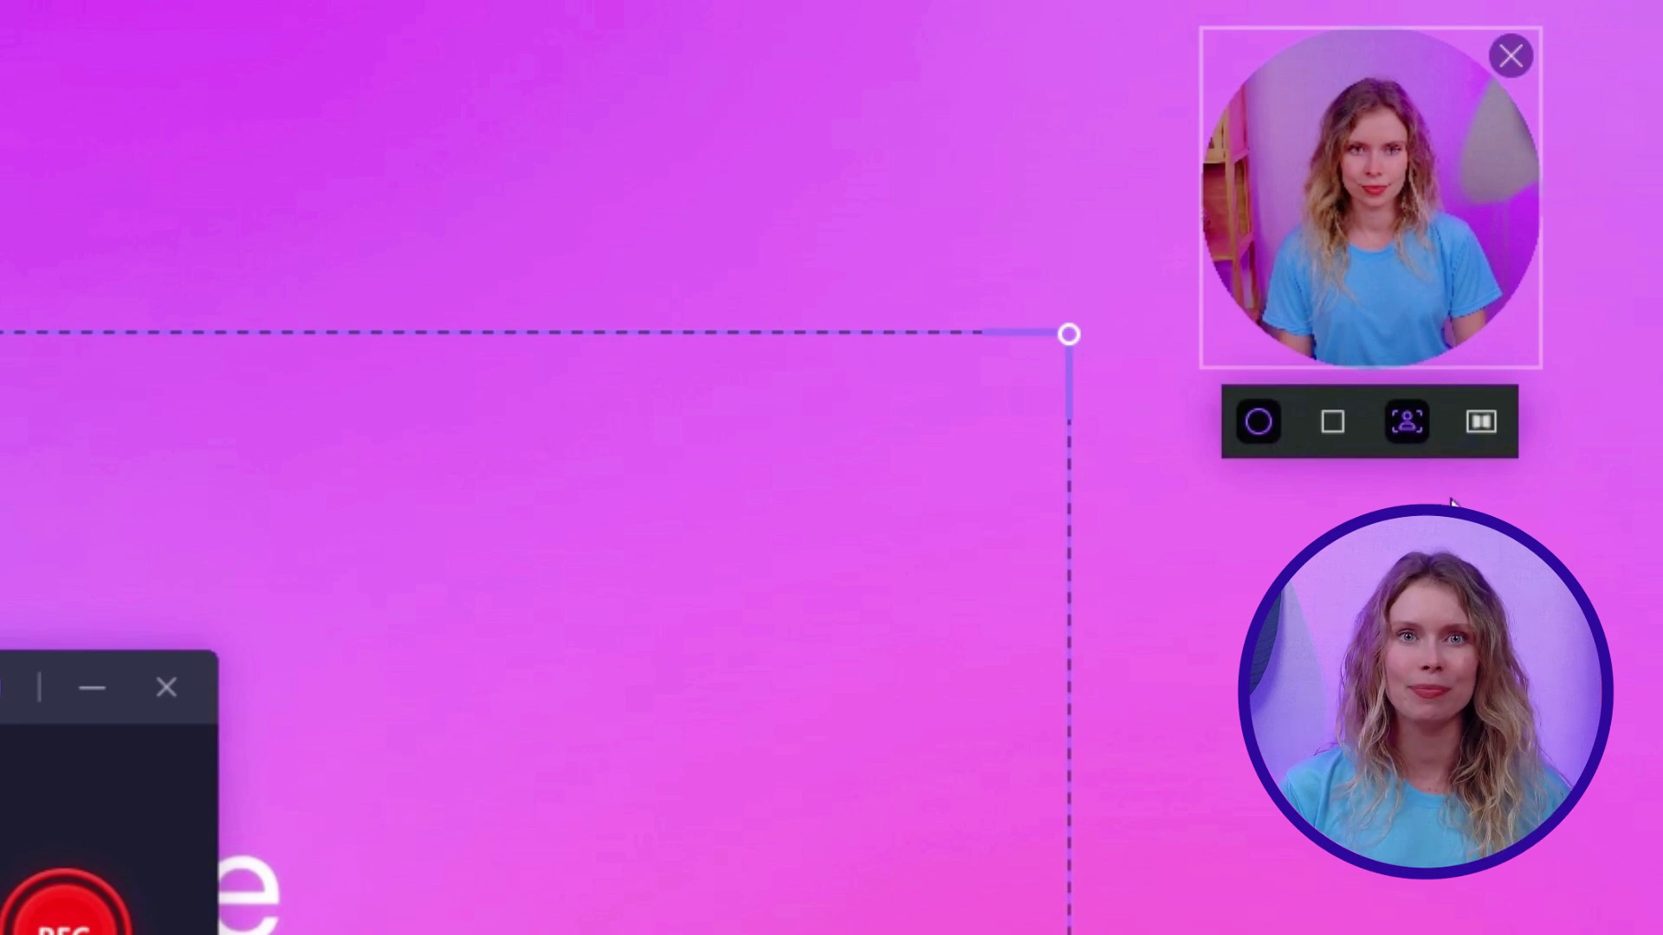
{"action": "left_click", "coordinate": [1412, 412]}
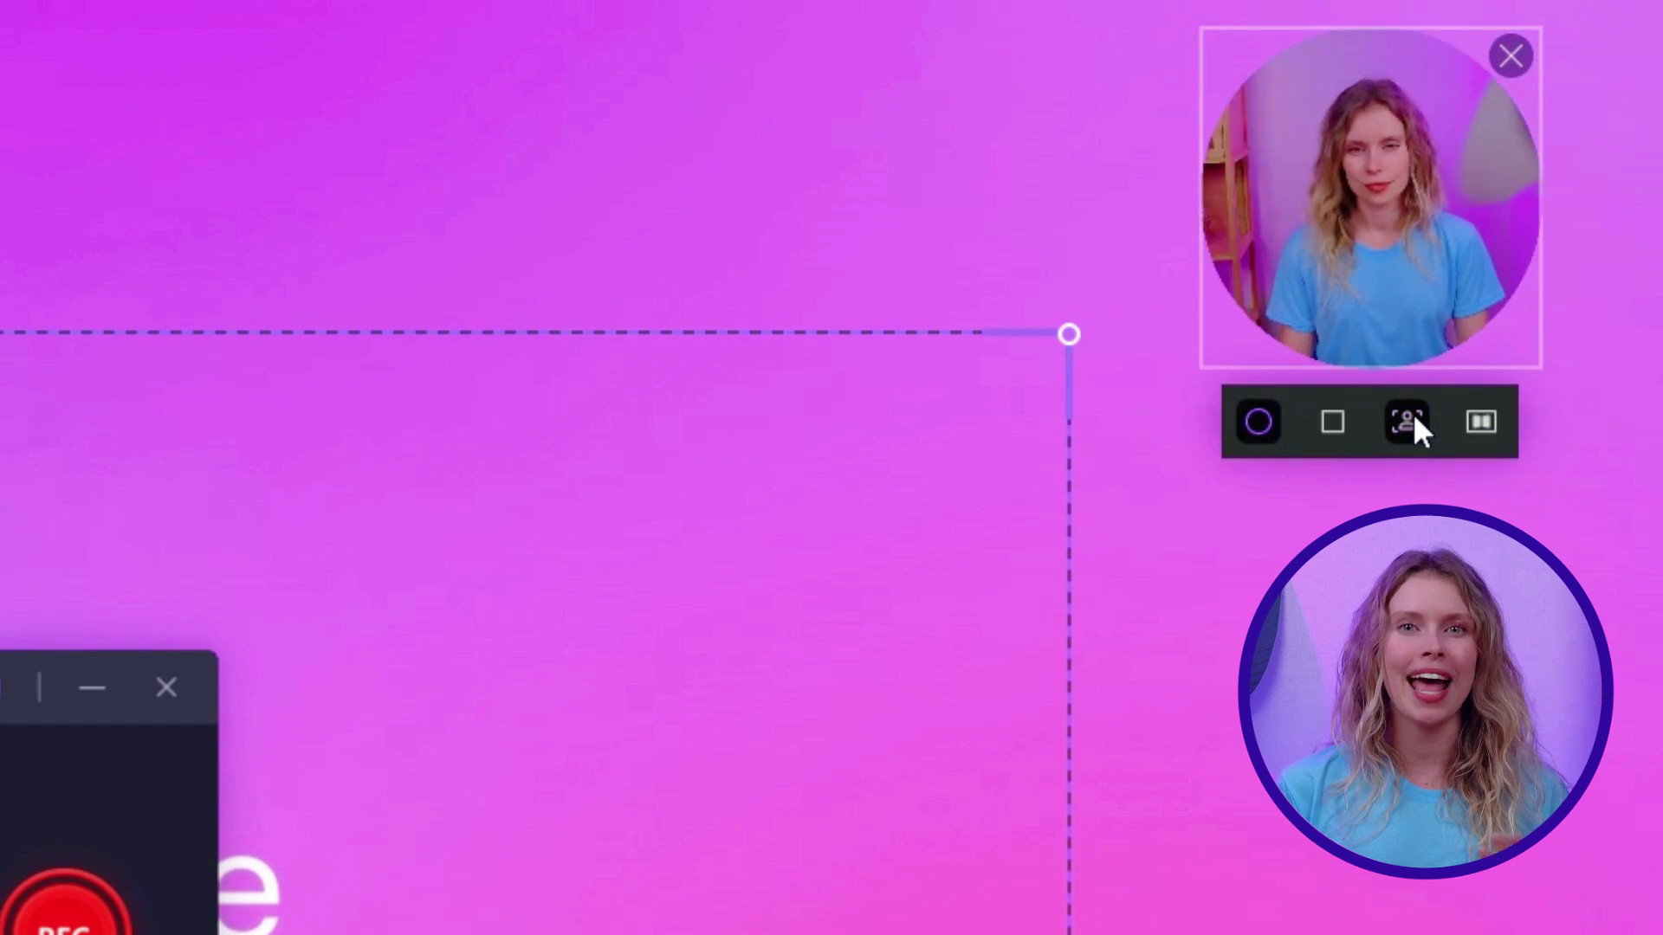
{"action": "left_click", "coordinate": [1339, 416]}
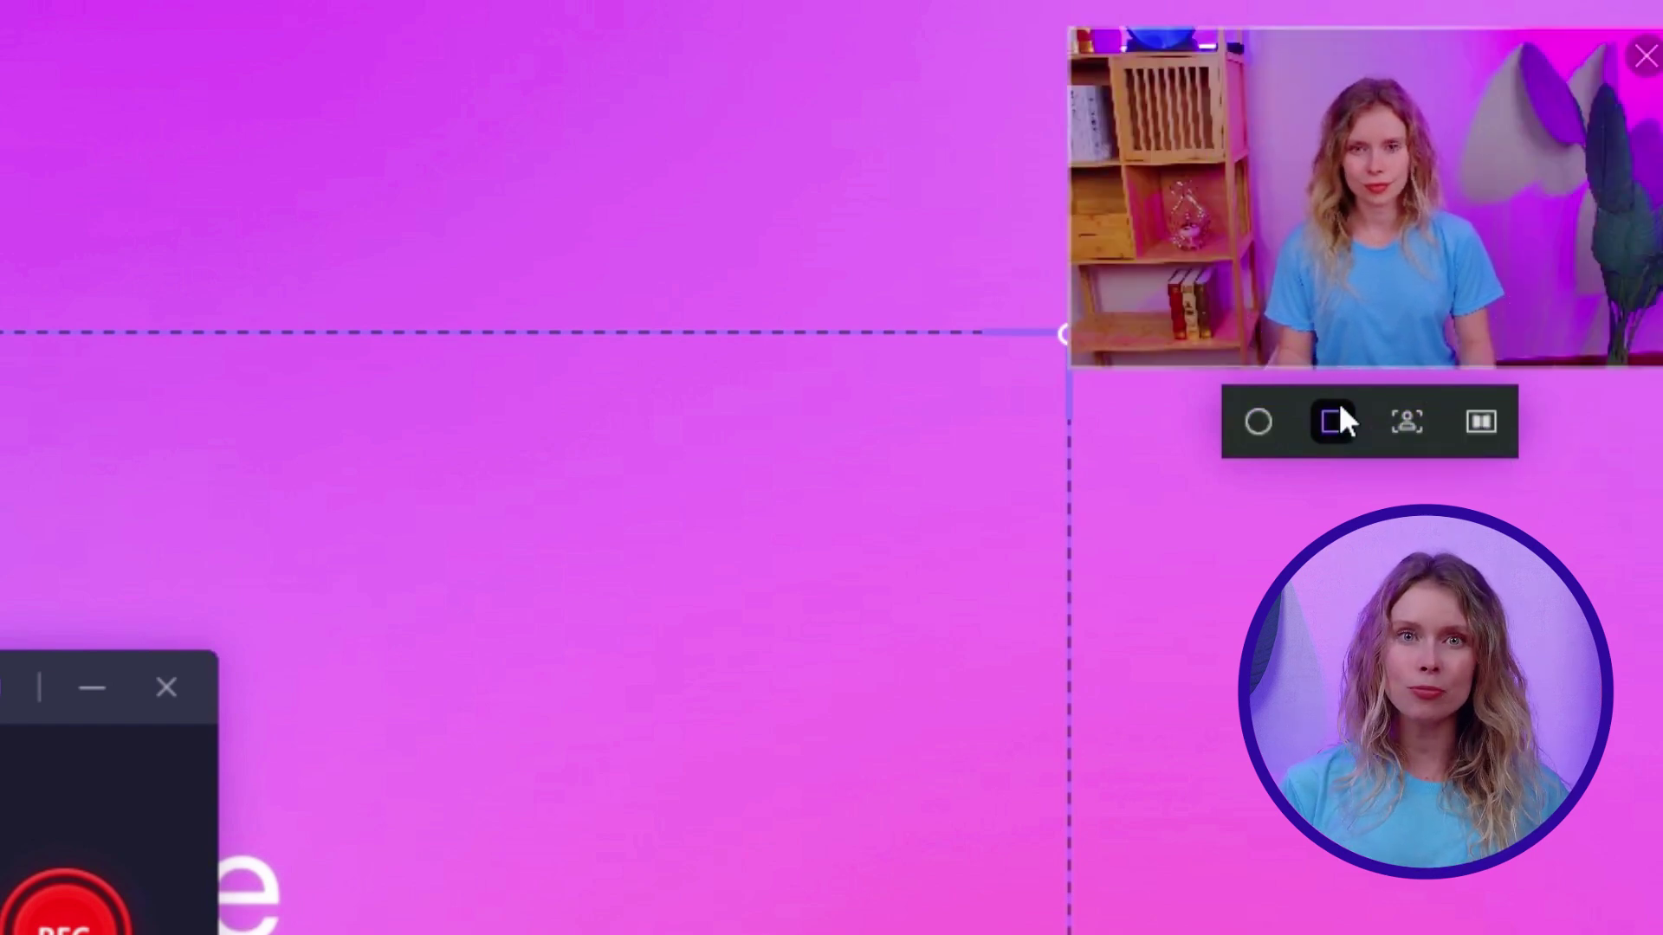
{"action": "left_click_drag", "start_coordinate": [1071, 367], "coordinate": [1168, 248]}
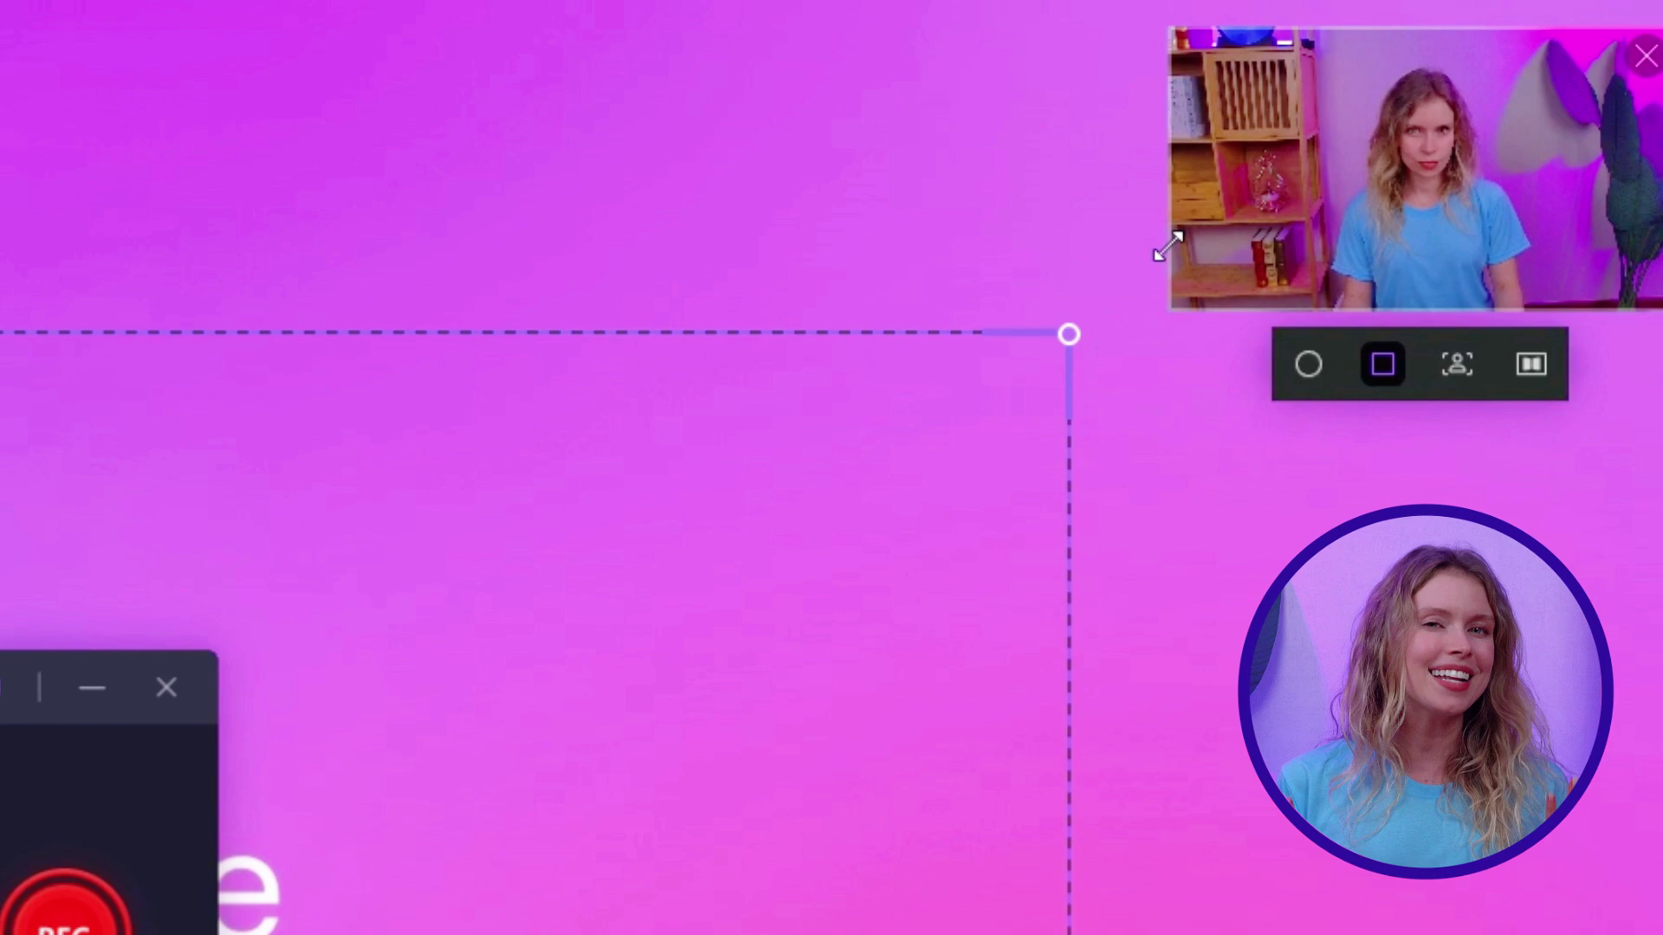
{"action": "left_click_drag", "start_coordinate": [1423, 87], "coordinate": [1381, 86]}
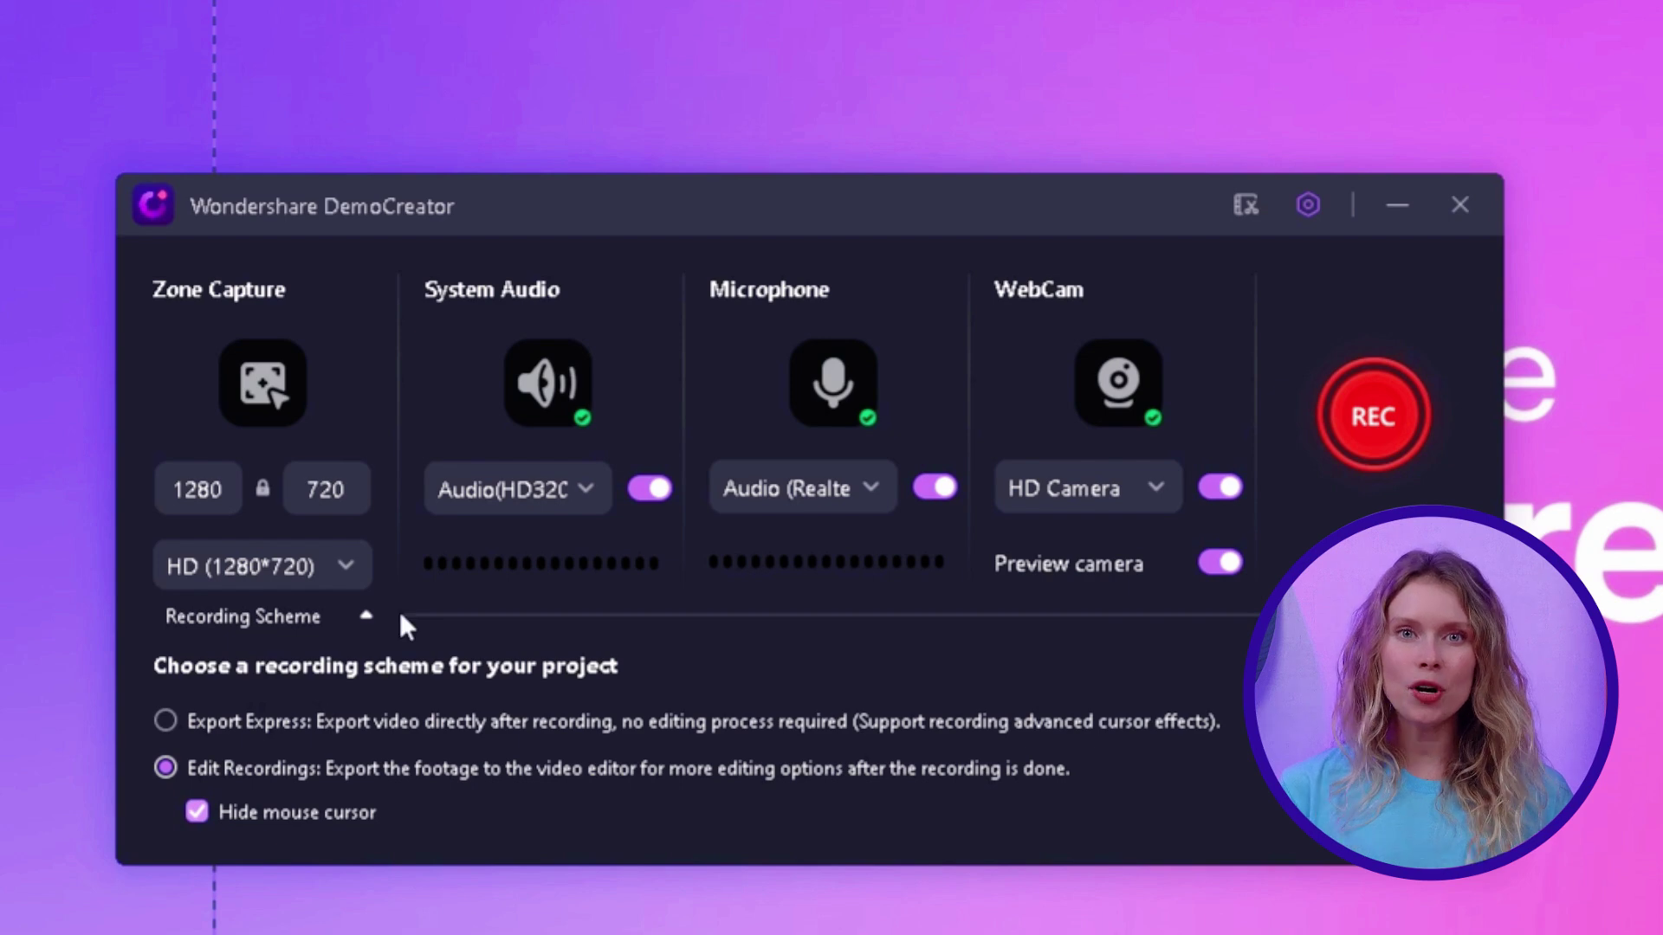
- Turn on the microphone, re-enable default system audio, and keep the HD 1280×720 capture size
{"action": "left_click", "coordinate": [933, 487]}
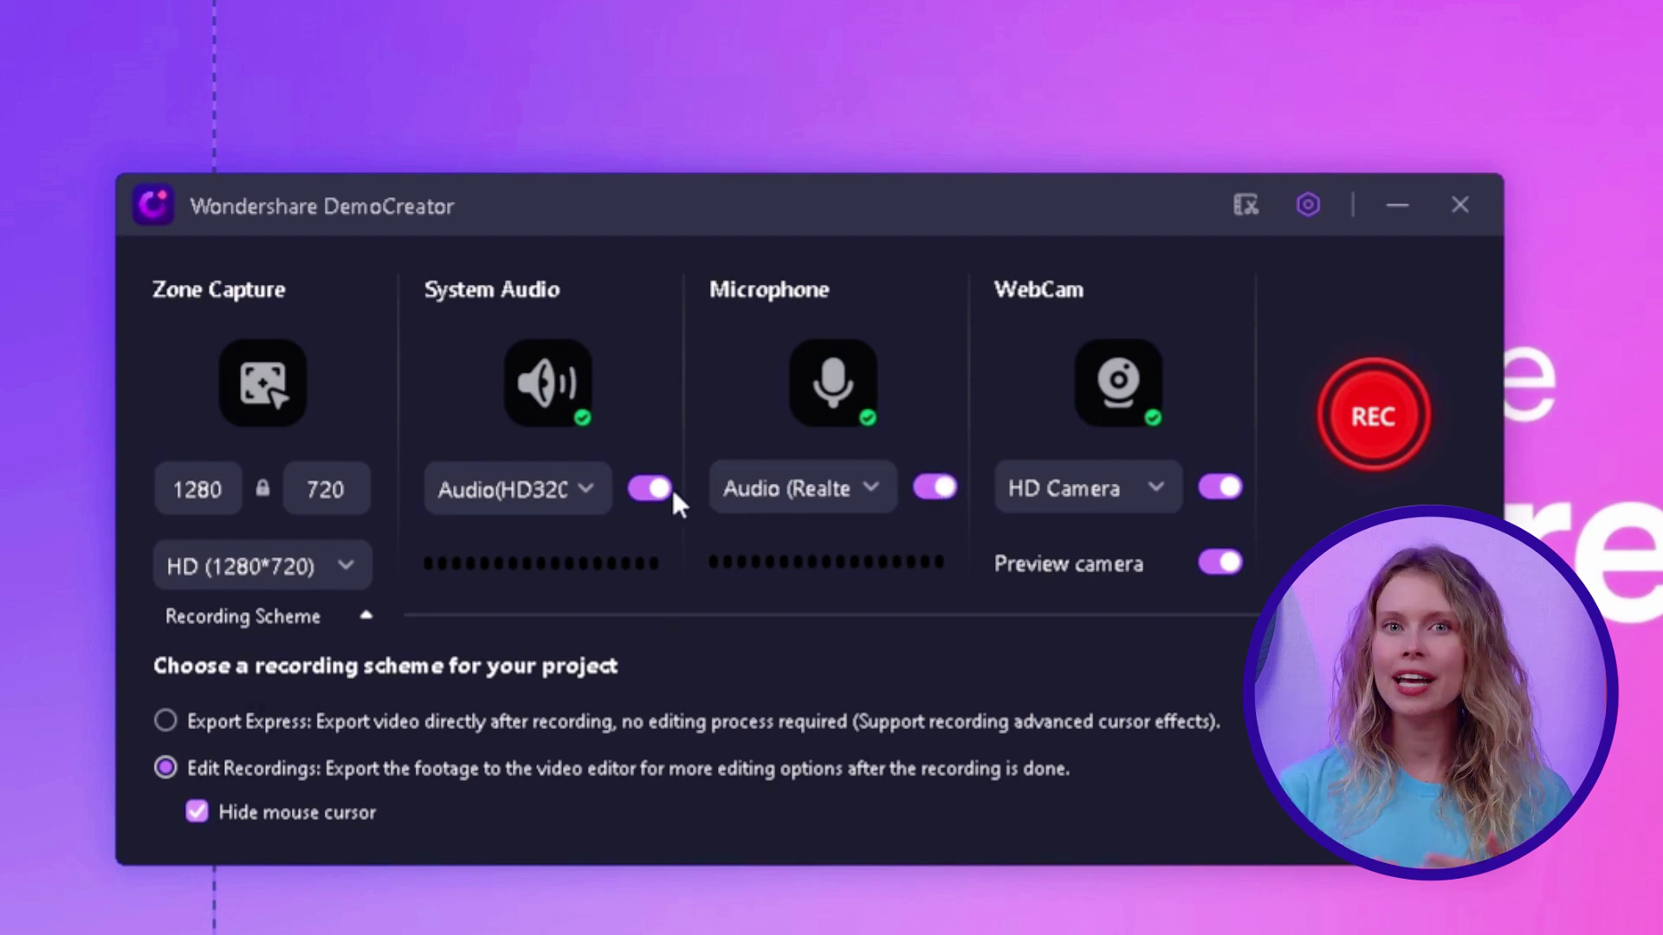
{"action": "left_click", "coordinate": [642, 494]}
{"action": "left_click", "coordinate": [635, 492]}
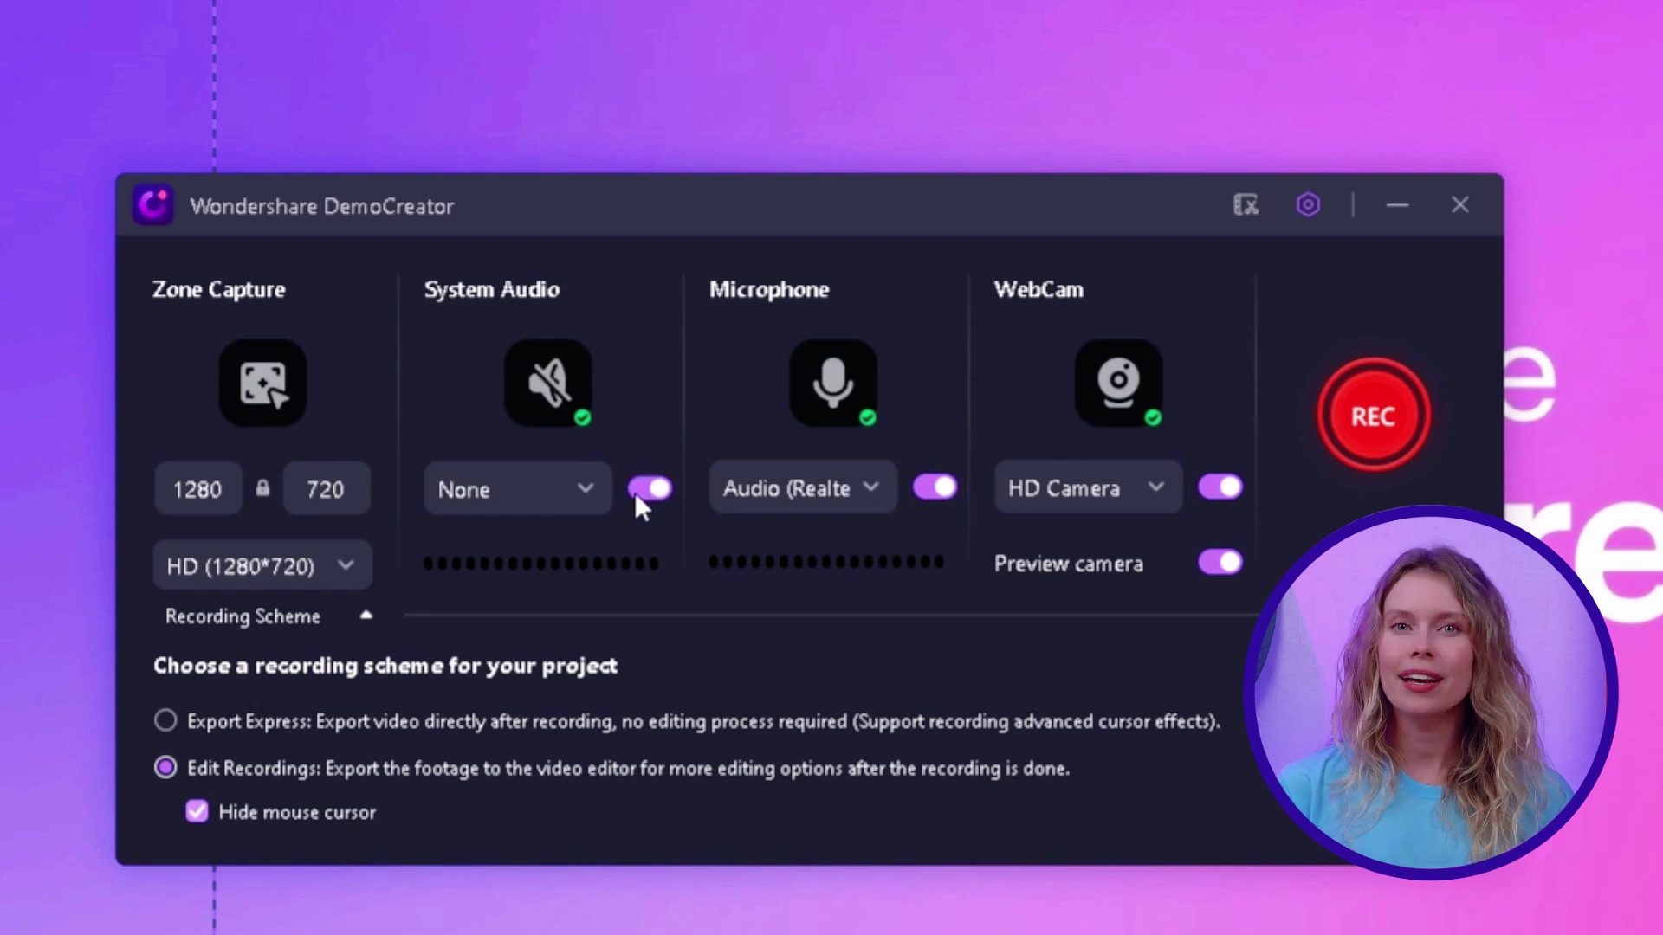
{"action": "left_click", "coordinate": [557, 492]}
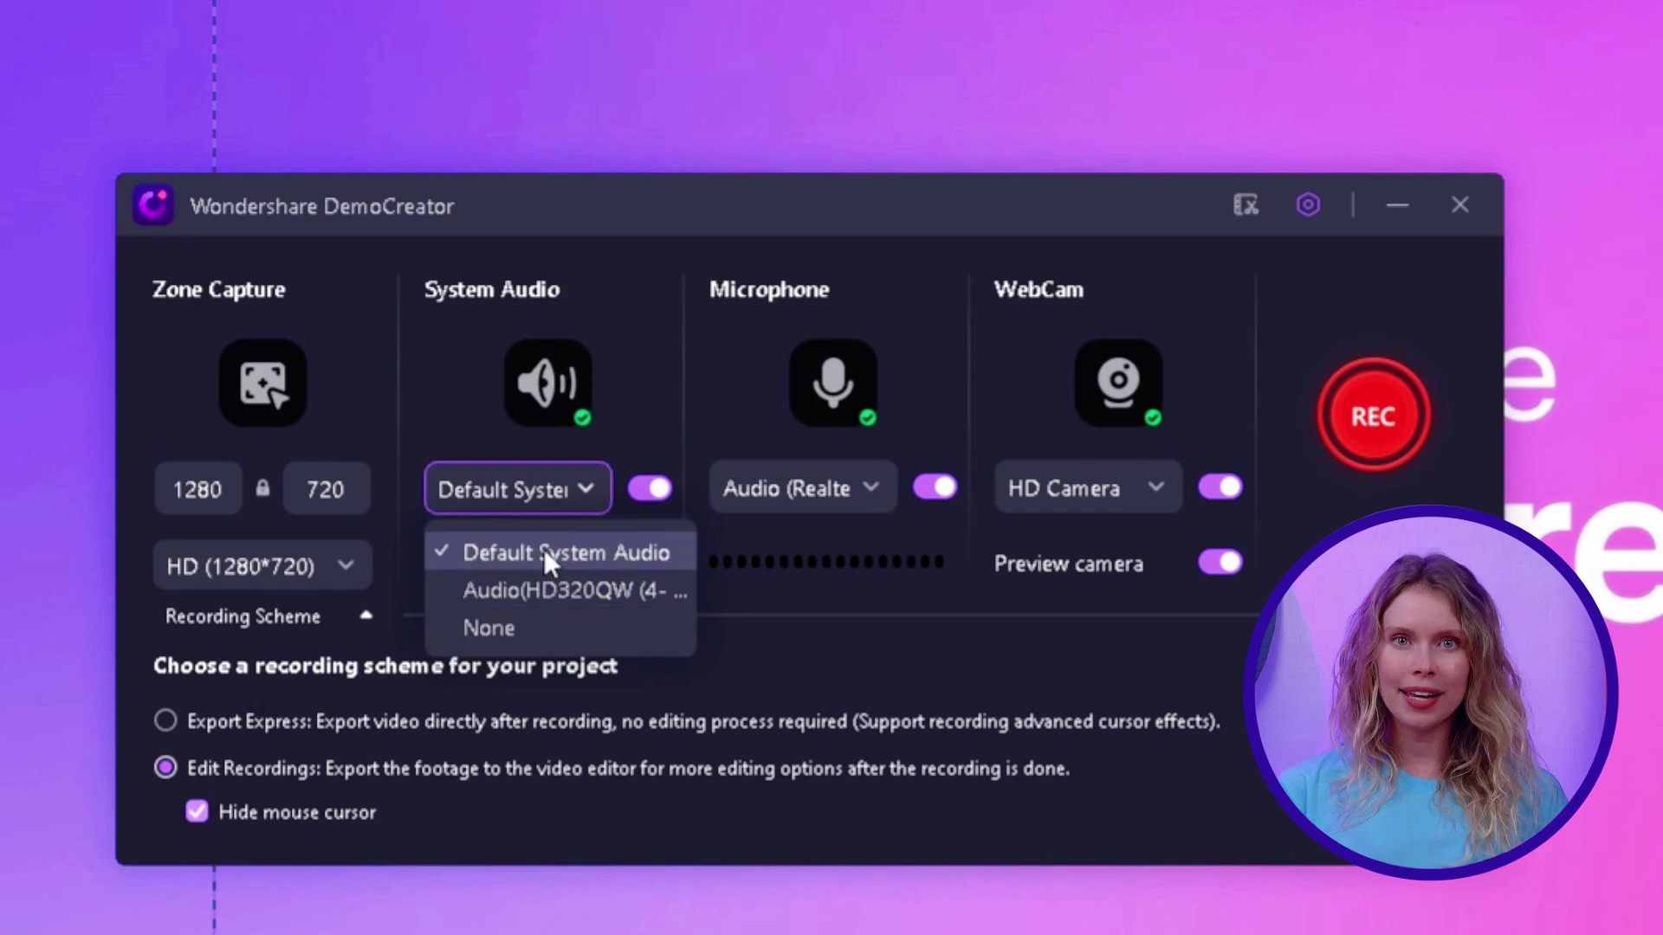
{"action": "left_click", "coordinate": [356, 558]}
{"action": "left_click", "coordinate": [347, 564]}
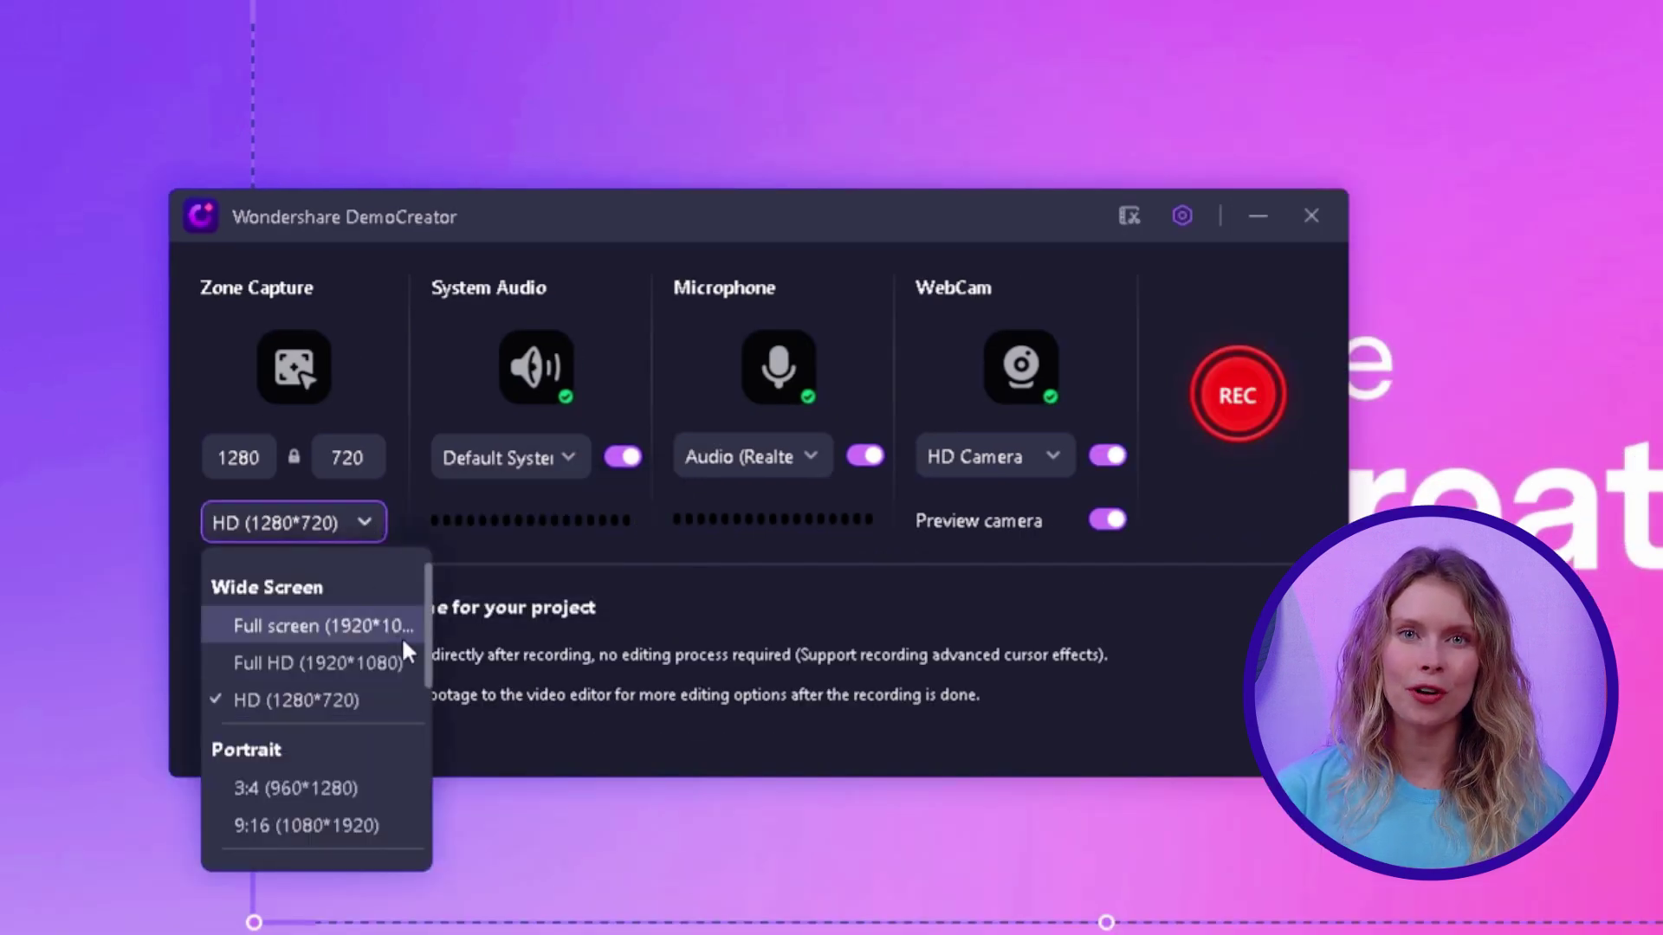
{"action": "left_click_drag", "start_coordinate": [430, 634], "coordinate": [454, 797]}
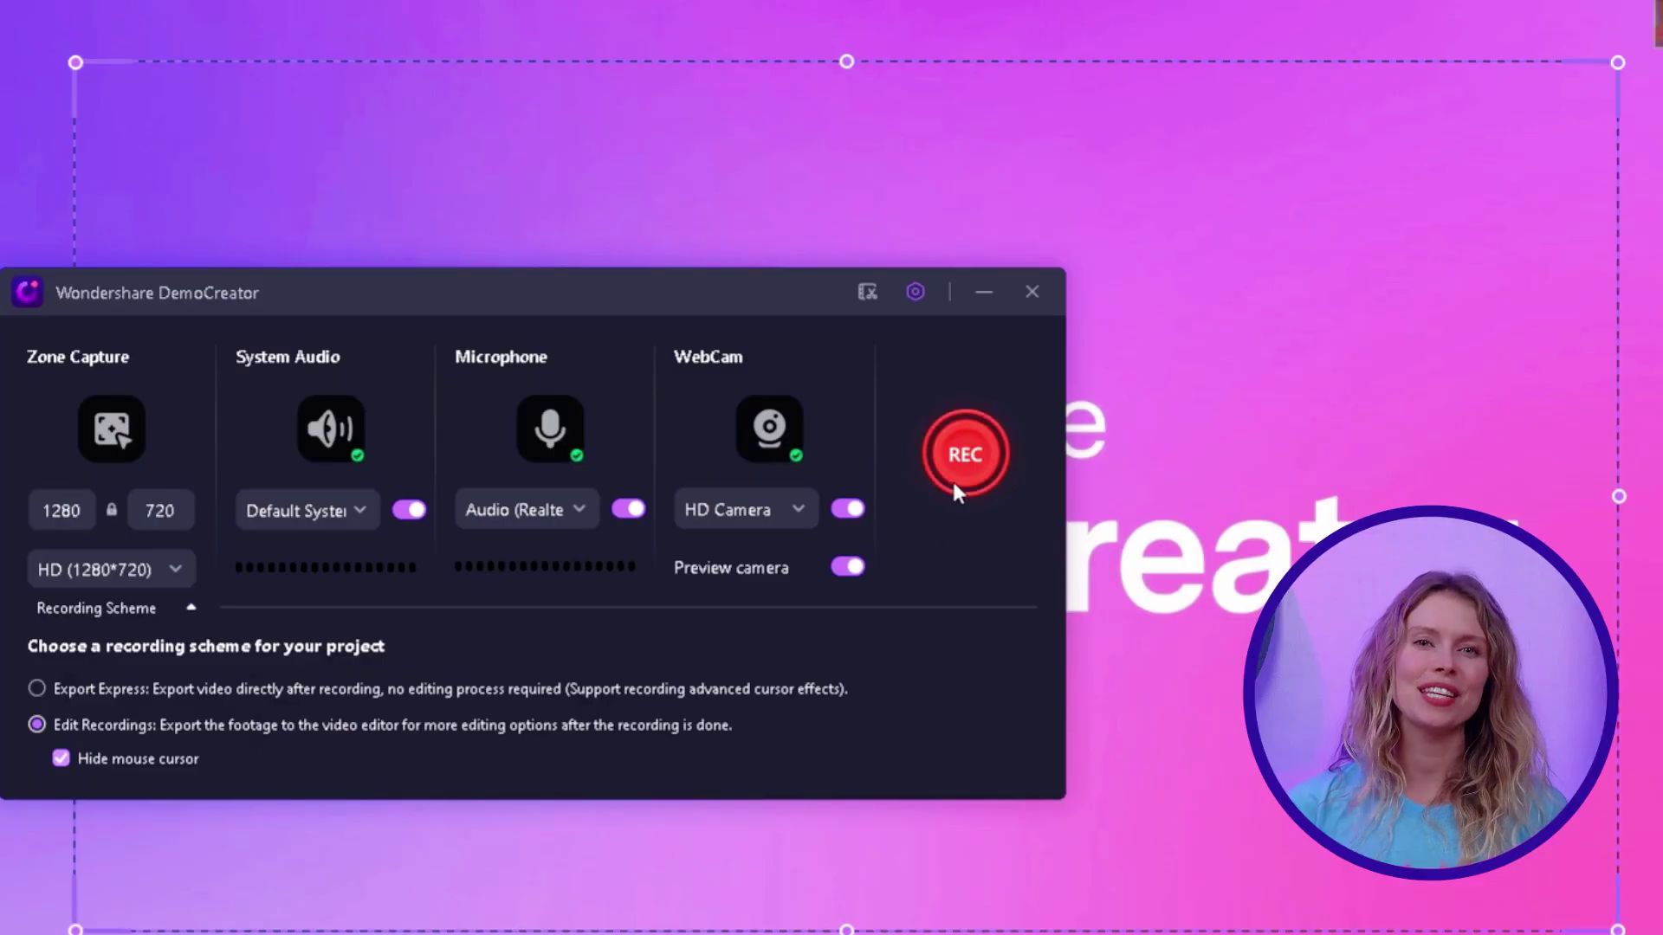
- Start recording and add a red text annotation 'My name is Amy' above the logo
{"action": "left_click", "coordinate": [963, 457]}
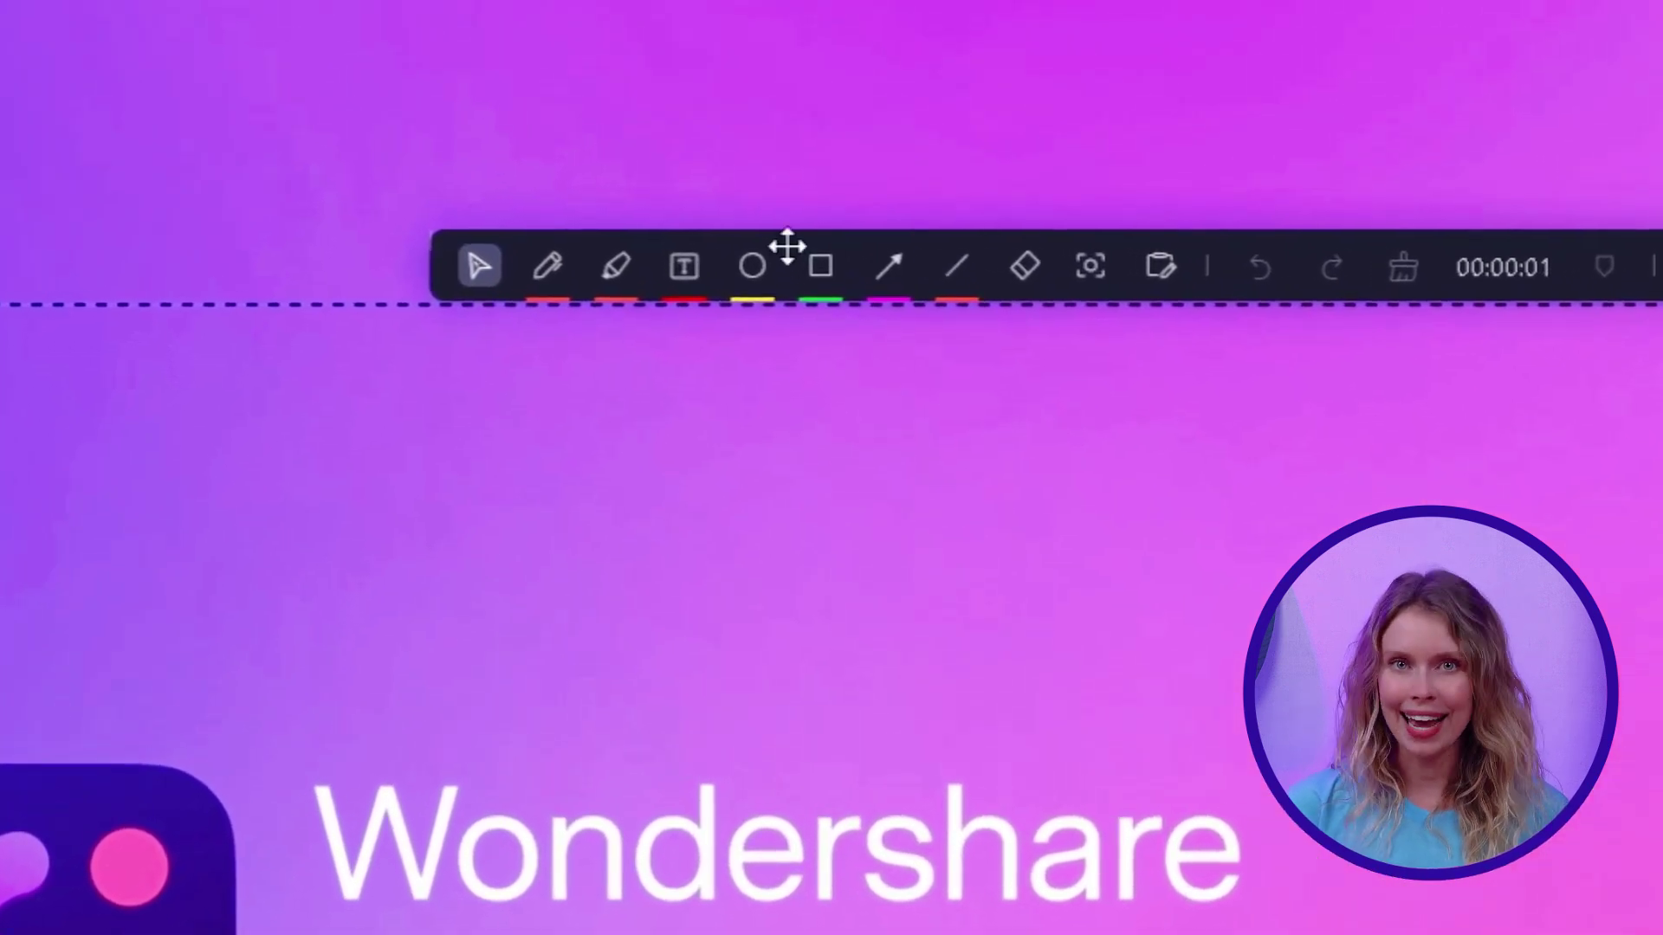
{"action": "left_click", "coordinate": [691, 266]}
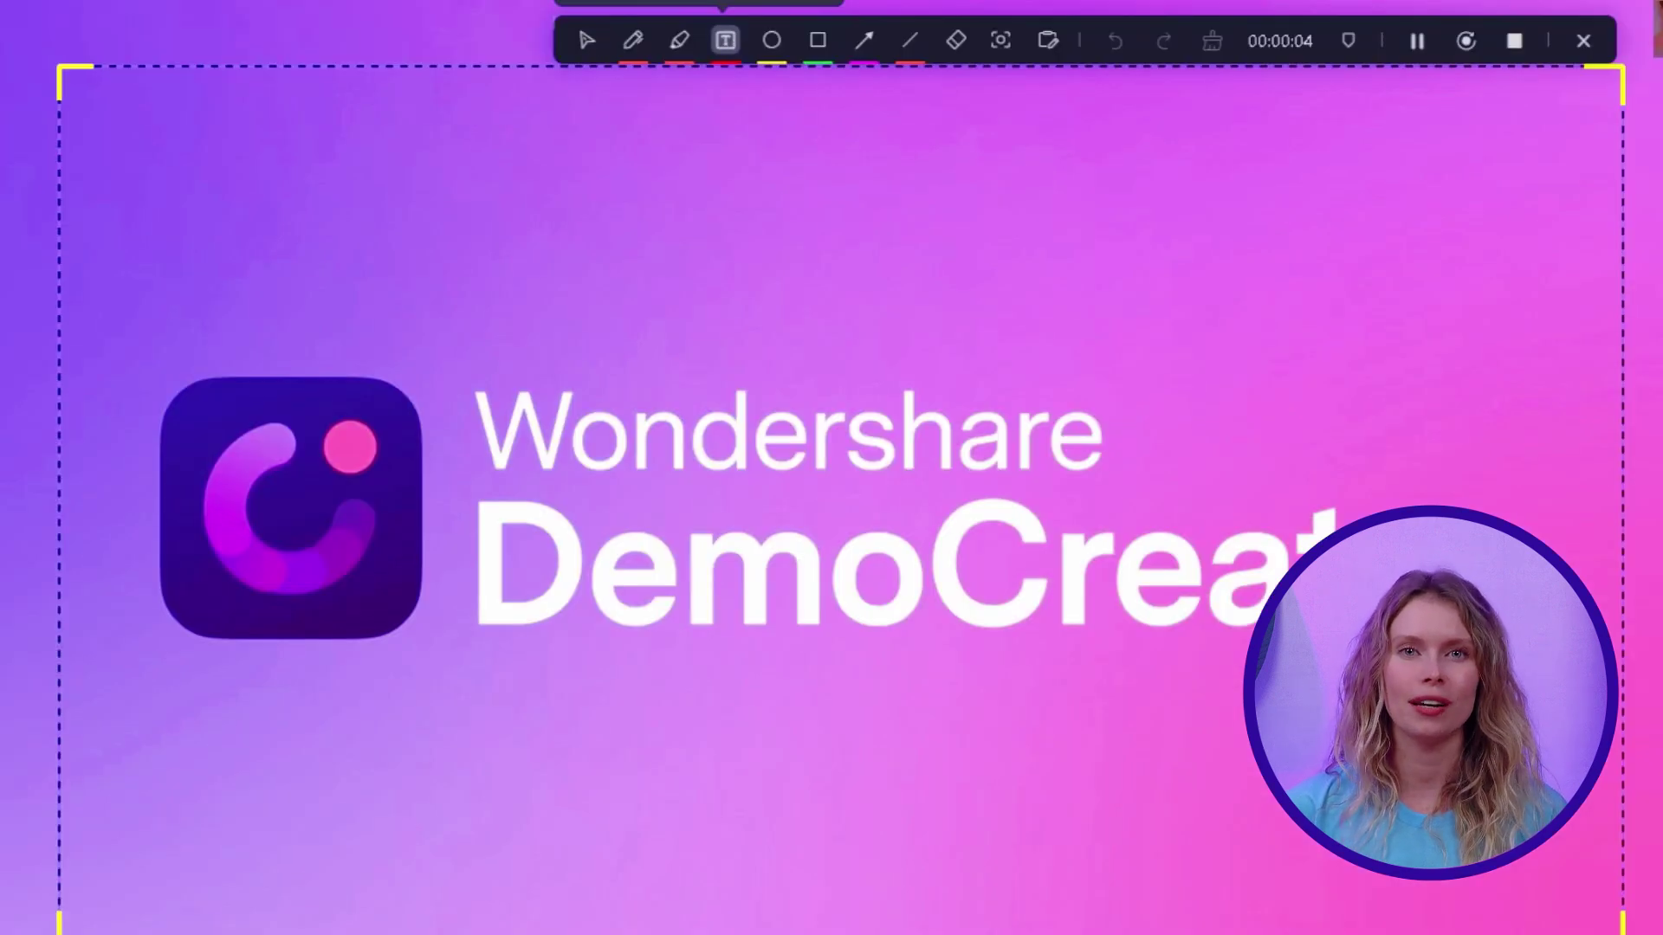
{"action": "left_click", "coordinate": [942, 171]}
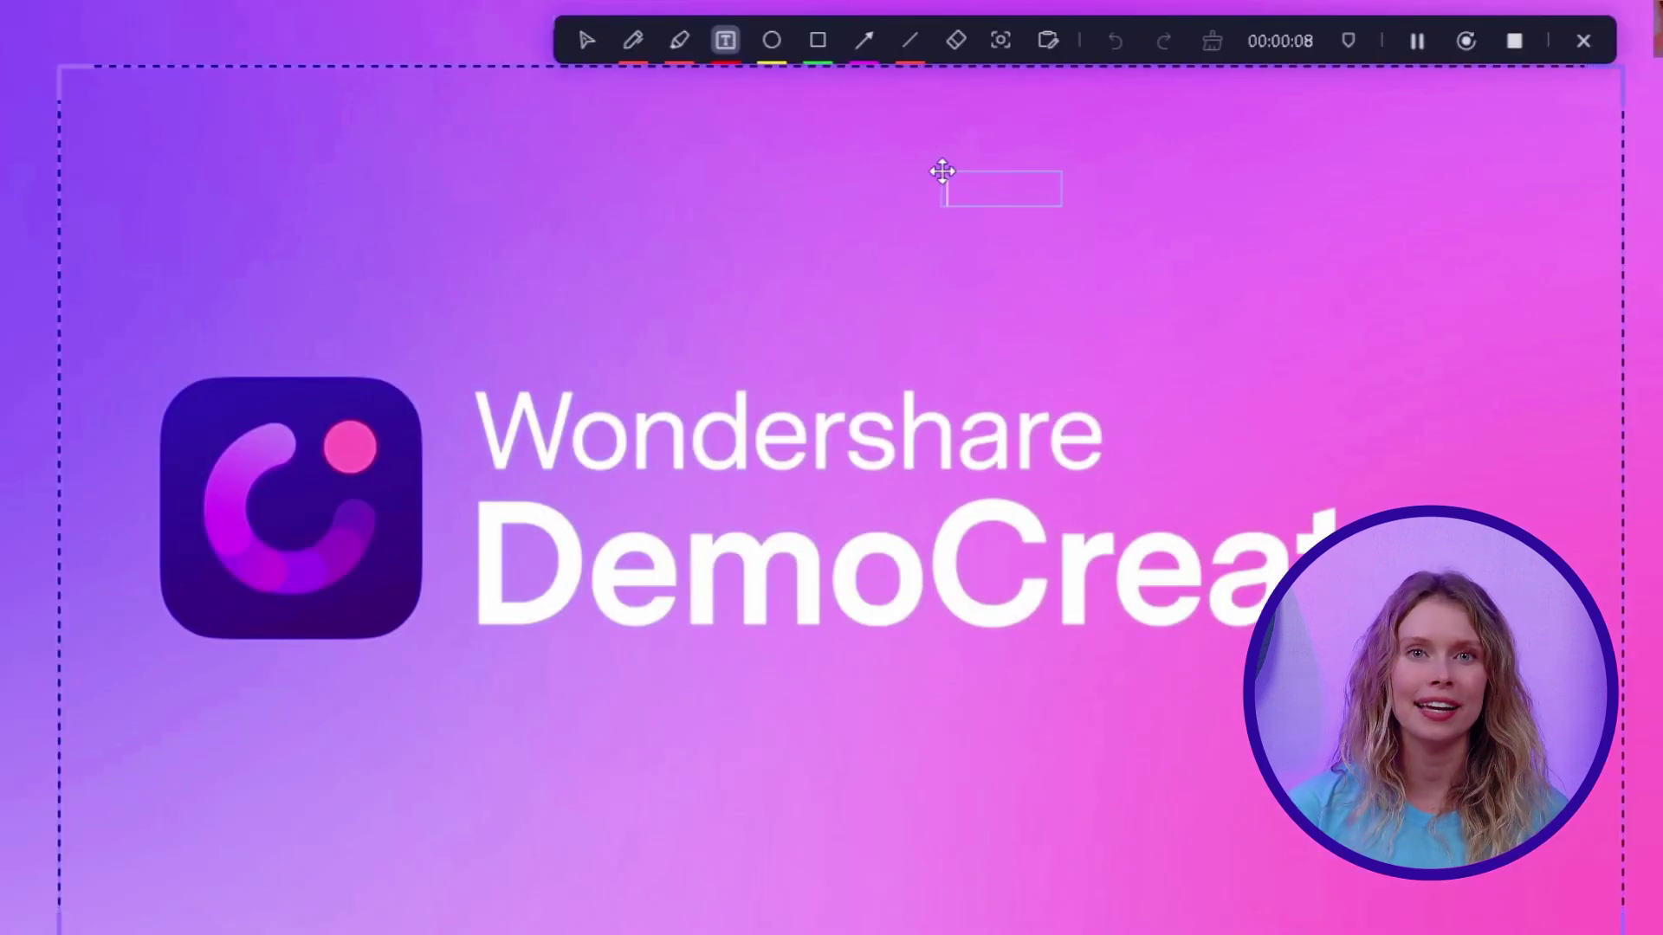
{"action": "type", "text": "My na"}
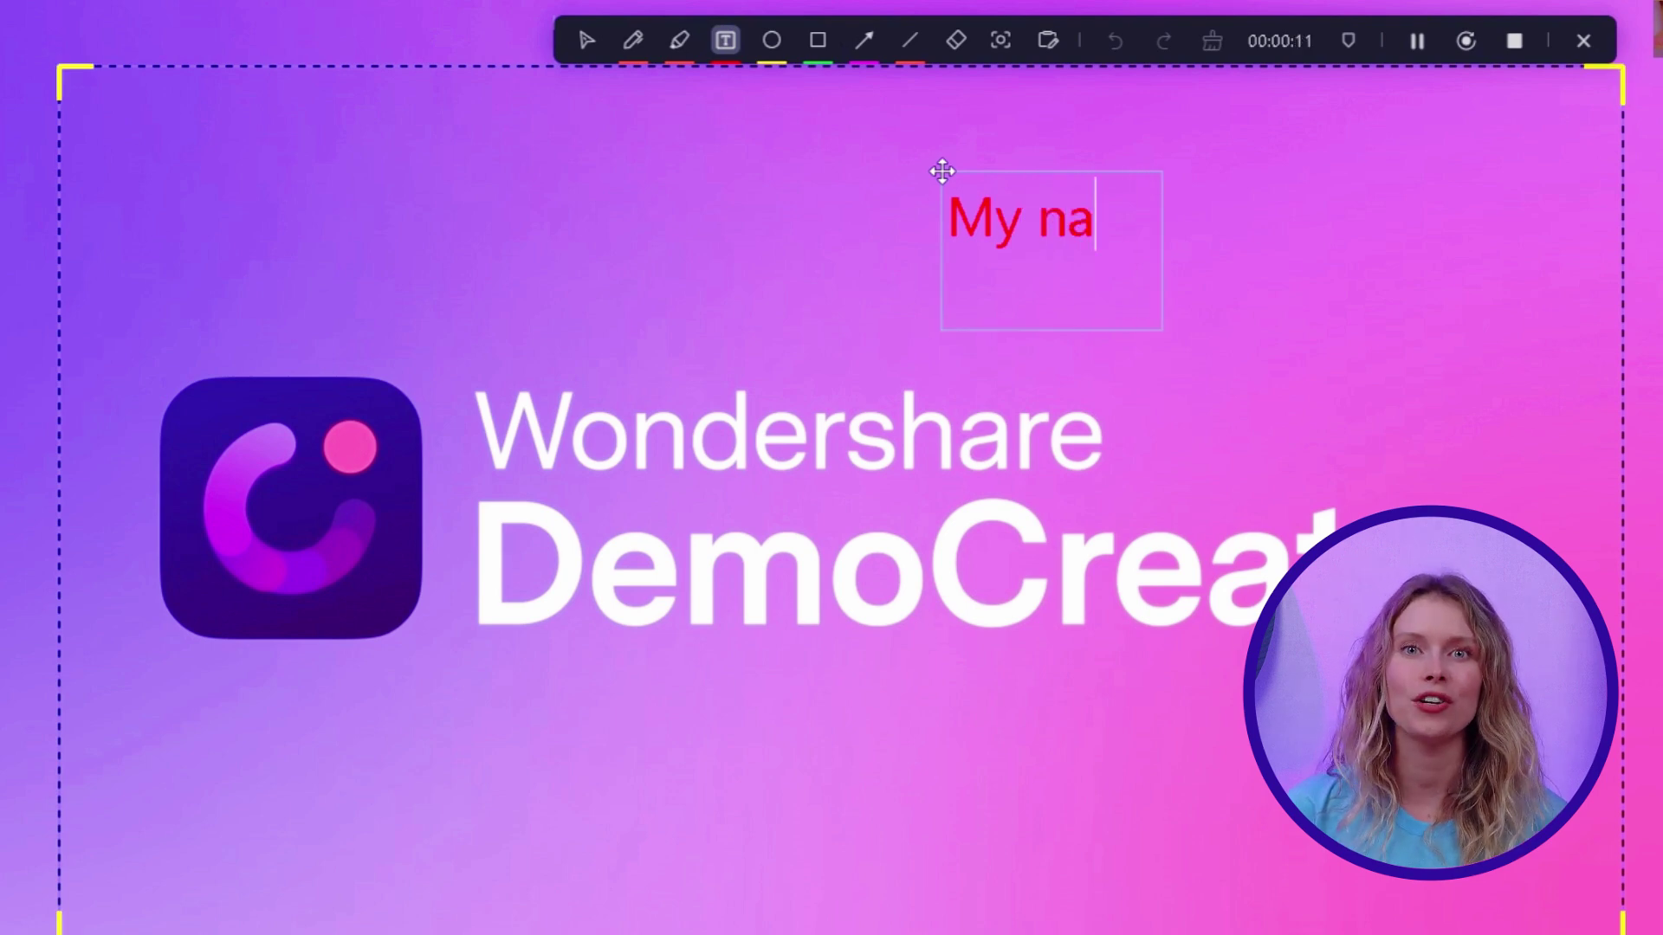
{"action": "type", "text": "me is "}
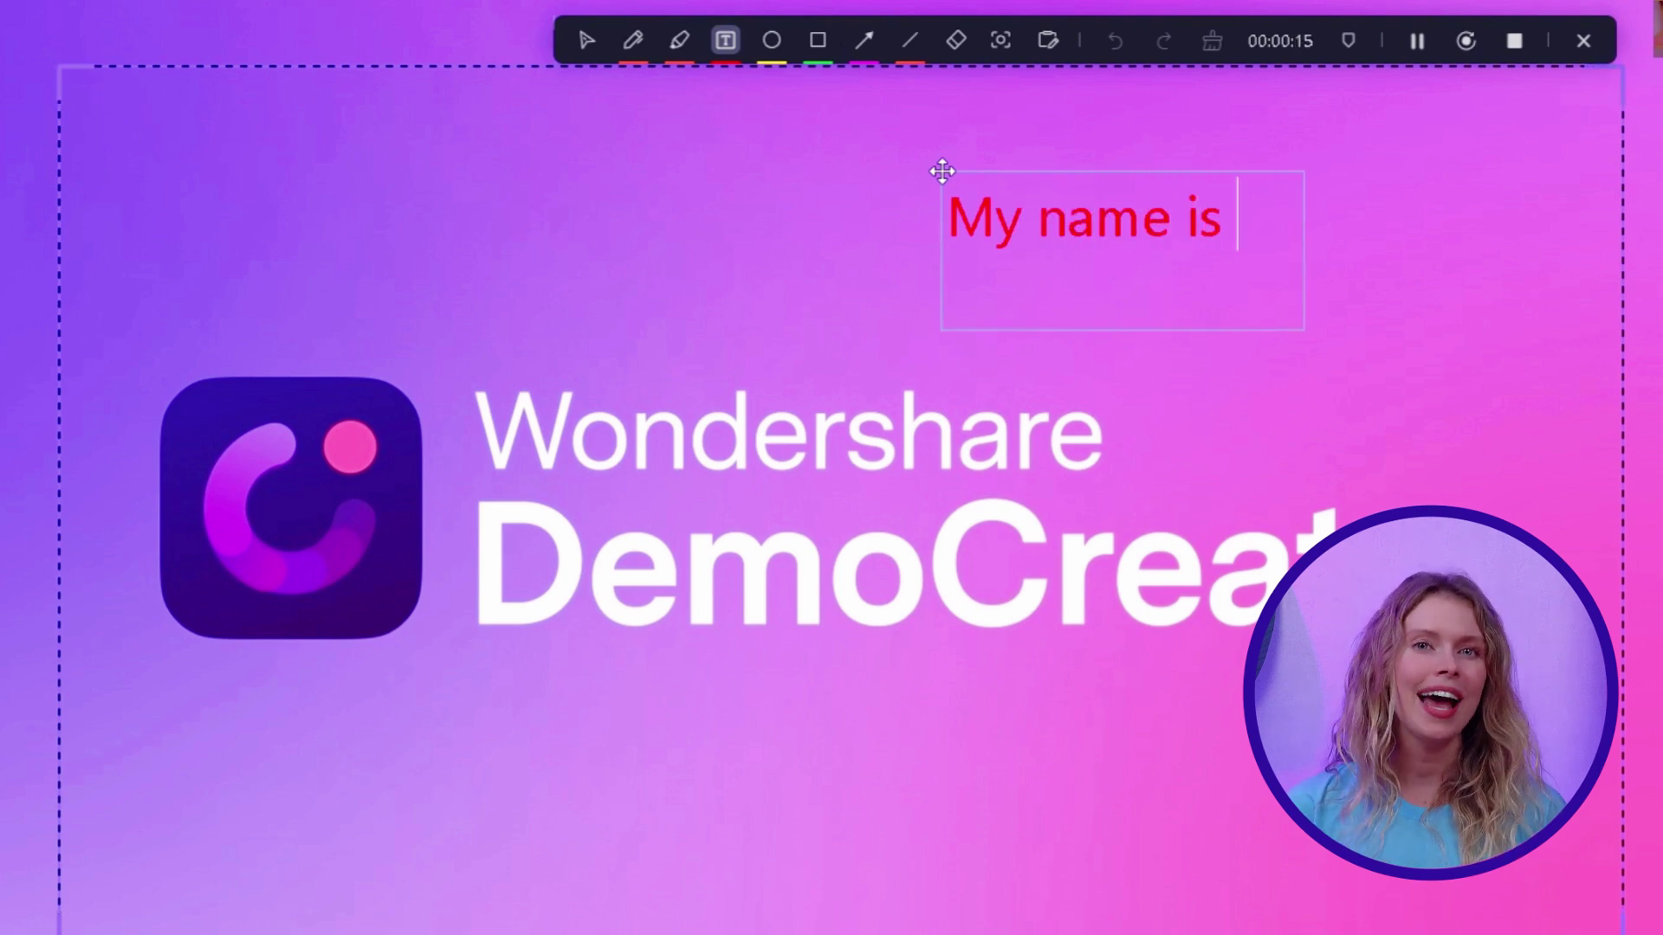
{"action": "type", "text": "Amy"}
{"action": "left_click", "coordinate": [797, 178]}
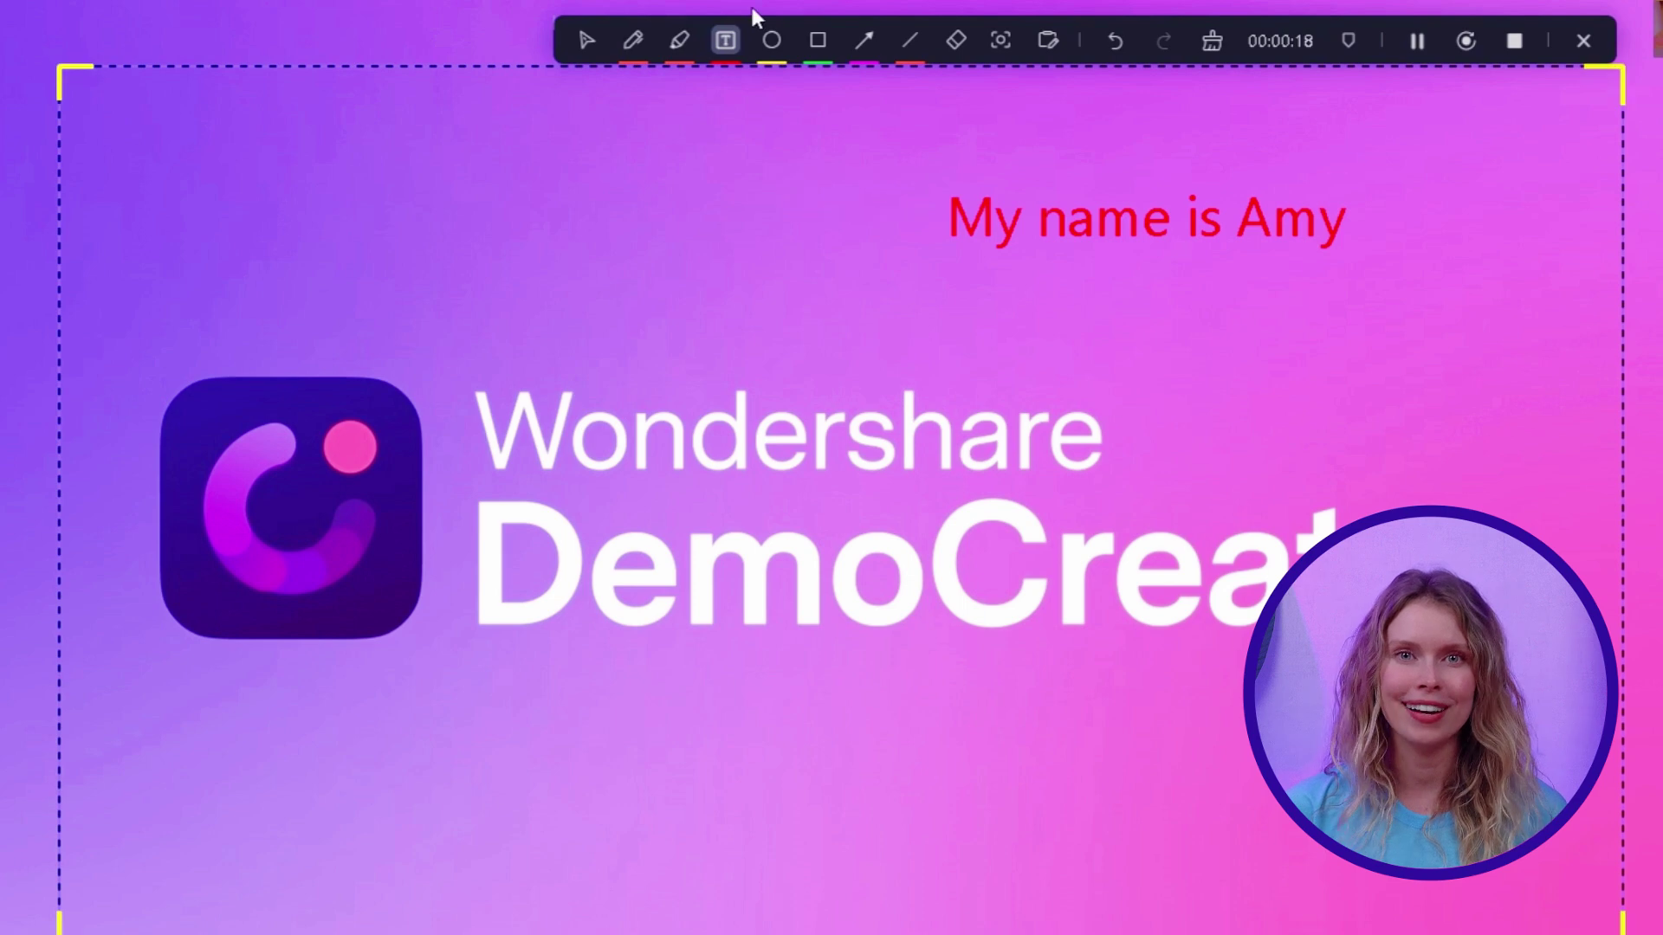
- Draw a green circle above the logo and a blue rectangle beside it
{"action": "left_click", "coordinate": [772, 40]}
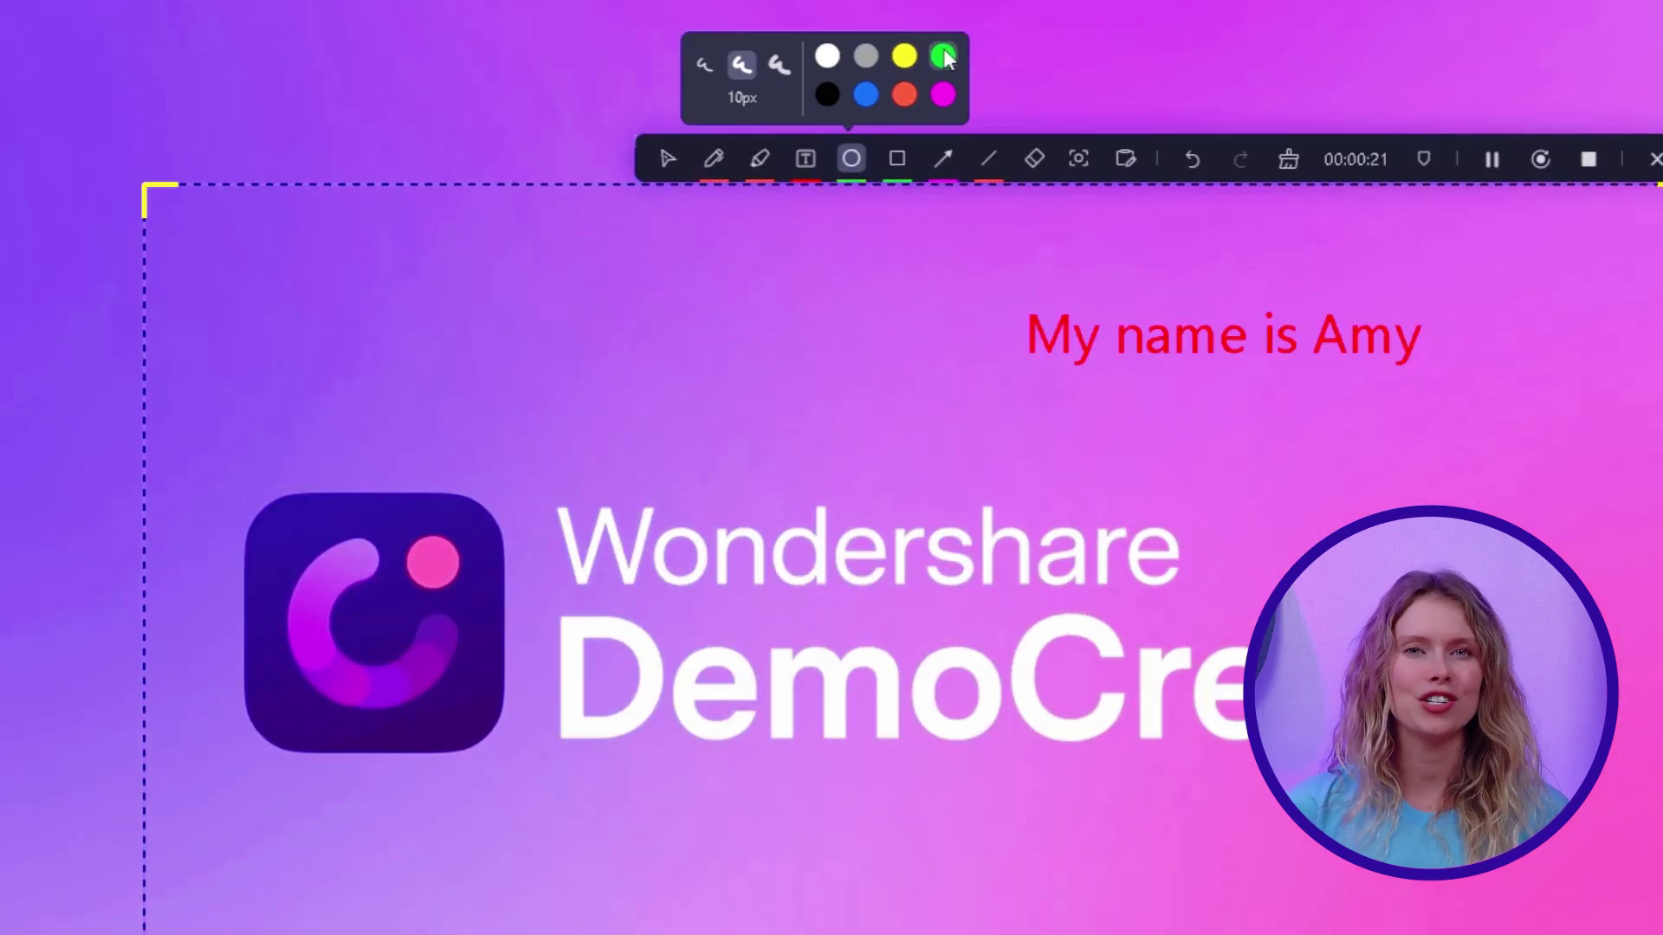
{"action": "left_click_drag", "start_coordinate": [323, 264], "coordinate": [452, 379]}
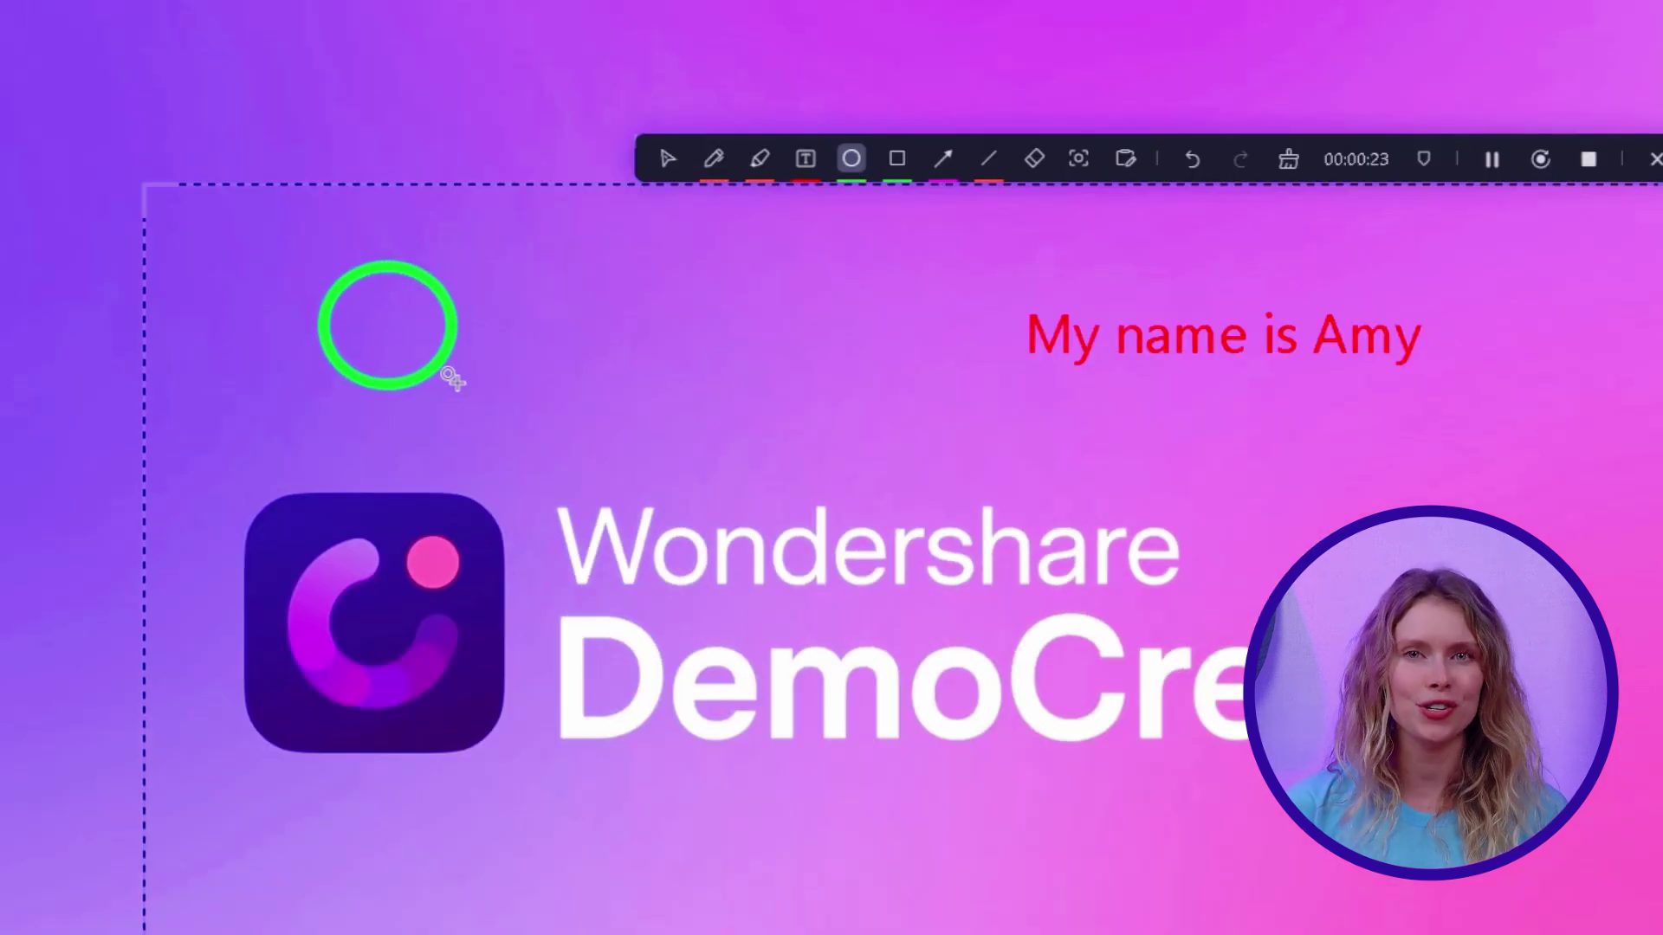
{"action": "left_click", "coordinate": [906, 154]}
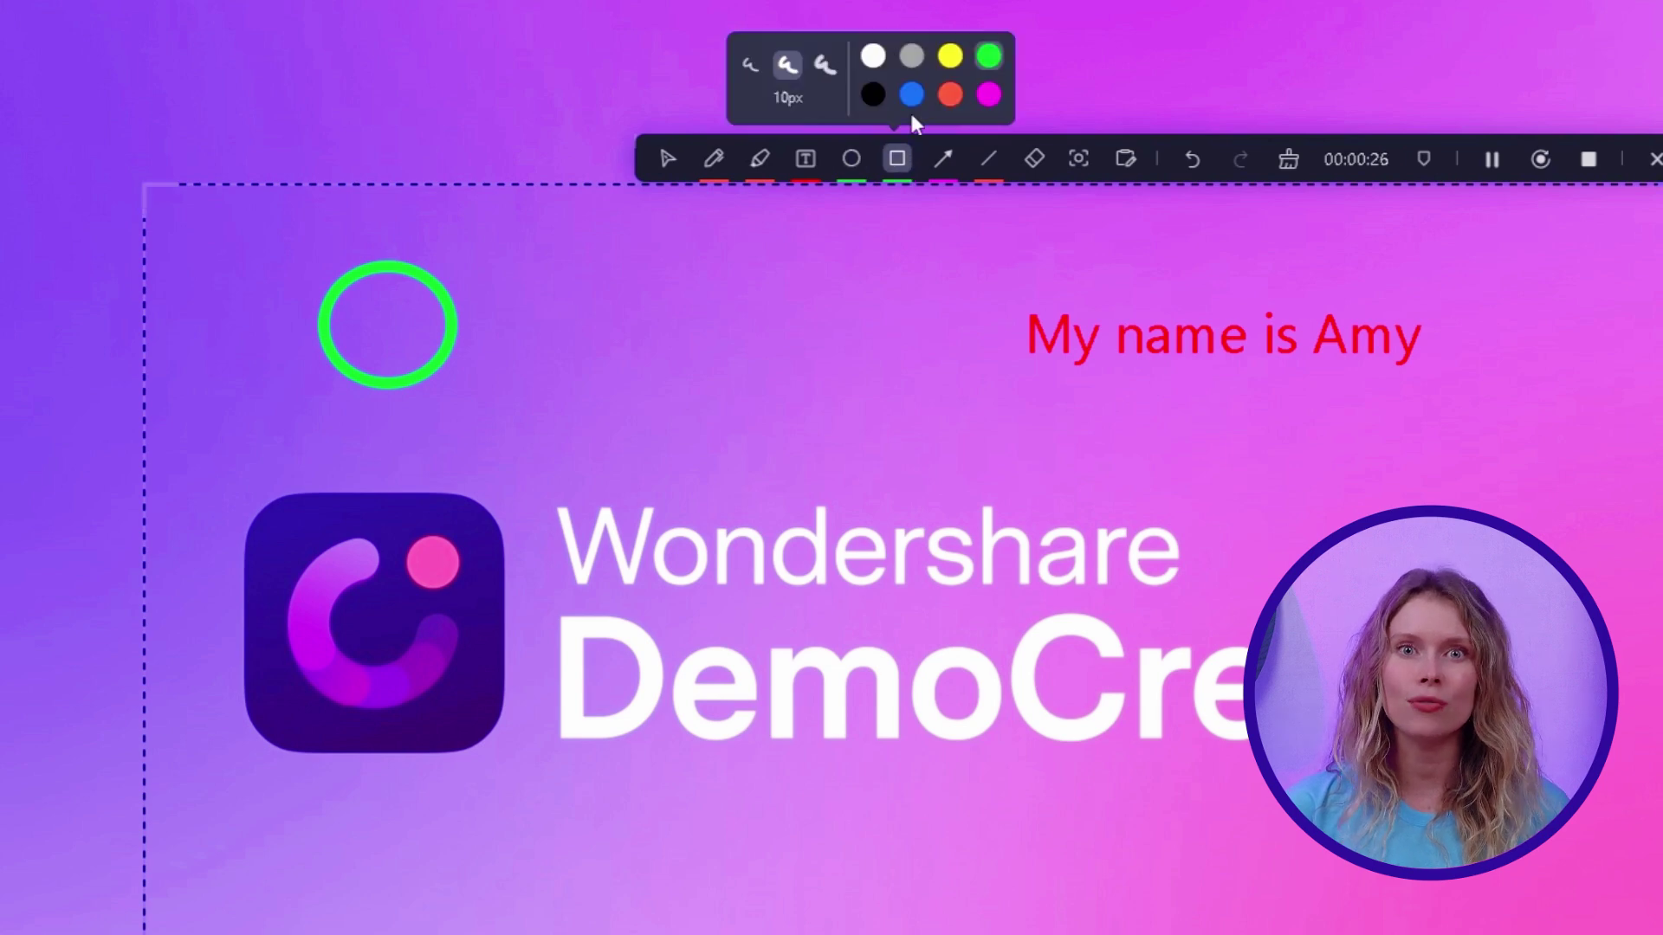
{"action": "left_click", "coordinate": [911, 94]}
{"action": "left_click_drag", "start_coordinate": [537, 297], "coordinate": [636, 352]}
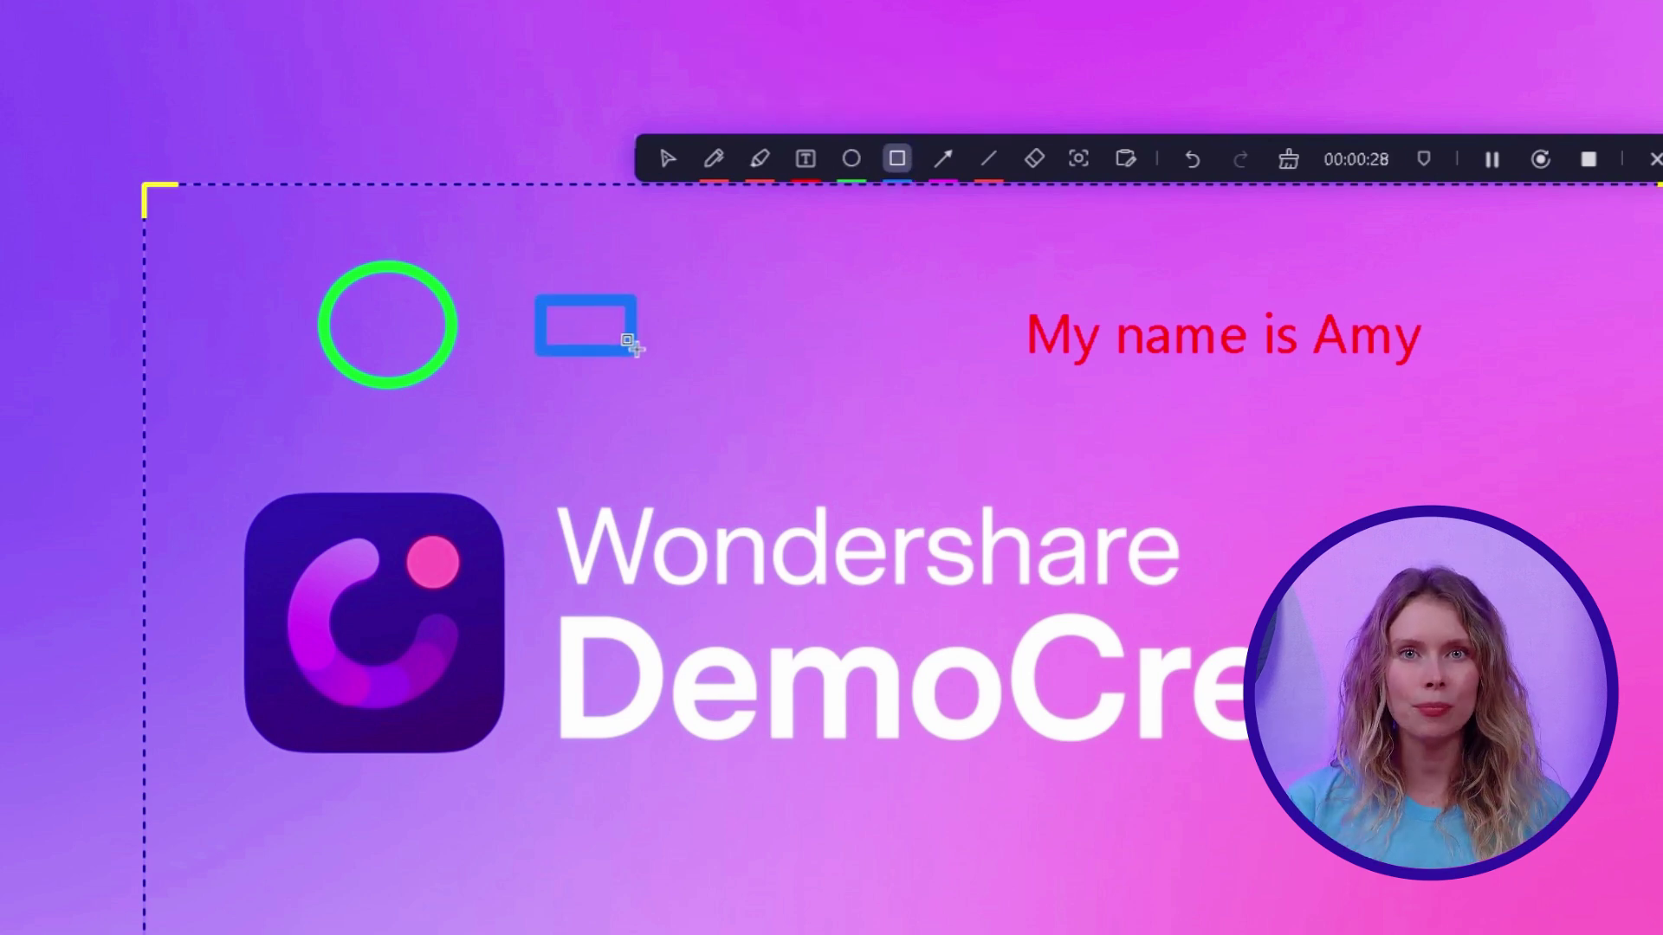
- Switch through the arrow and line tools, then enable the yellow cursor magnifier
{"action": "left_click", "coordinate": [944, 161]}
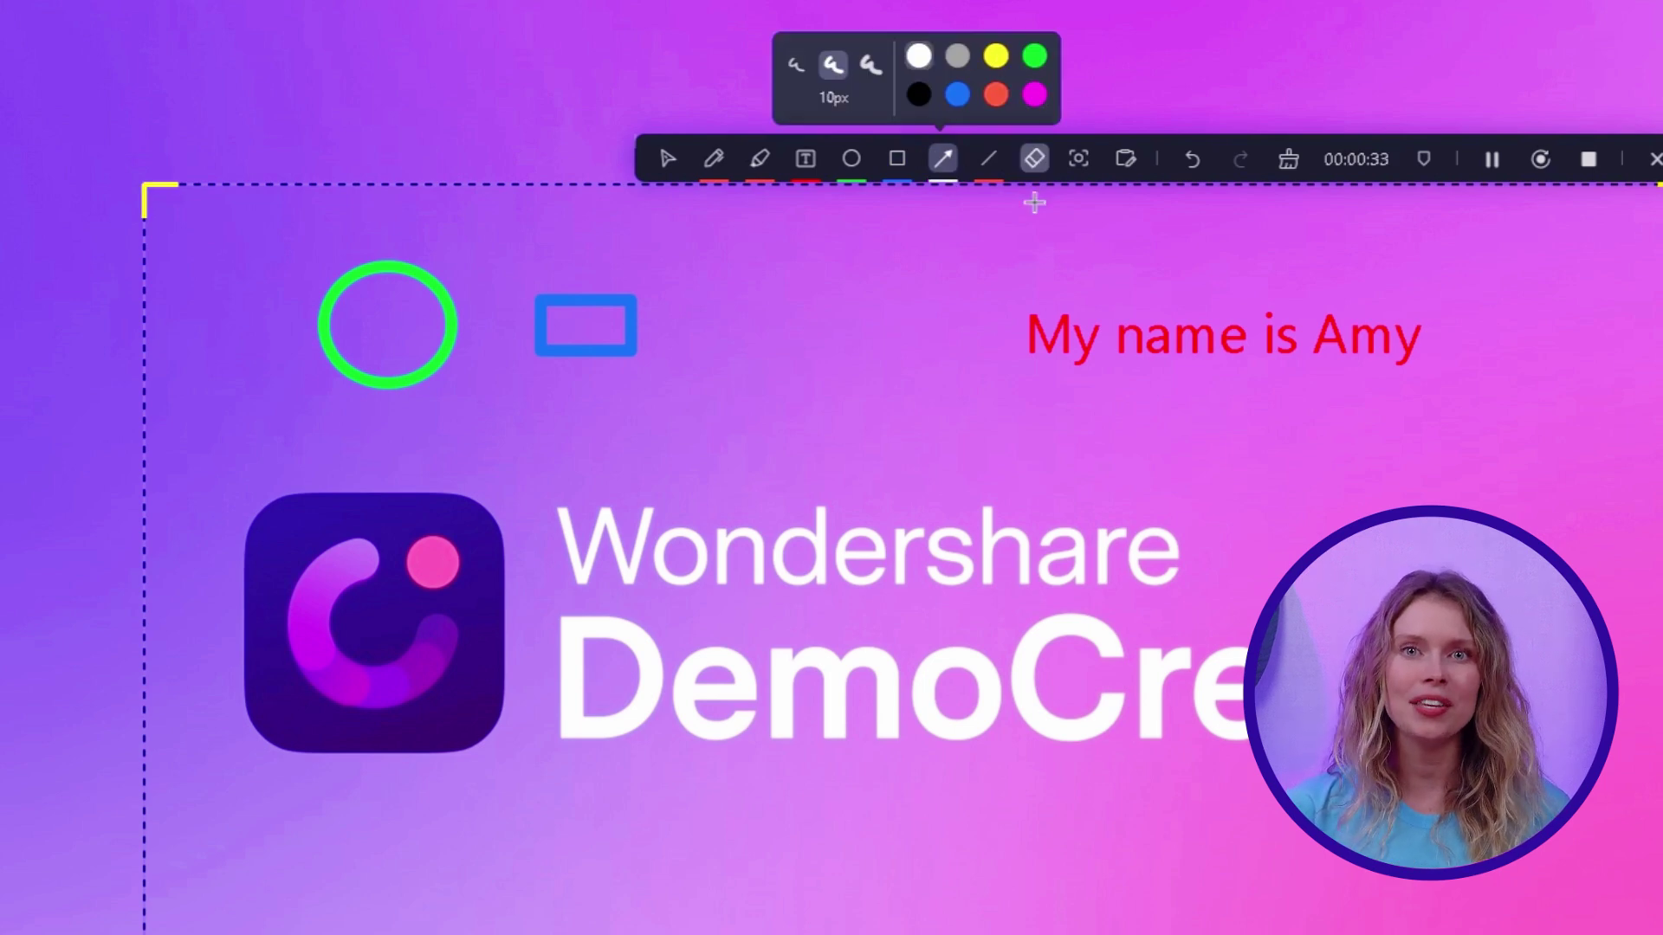
{"action": "left_click", "coordinate": [992, 153]}
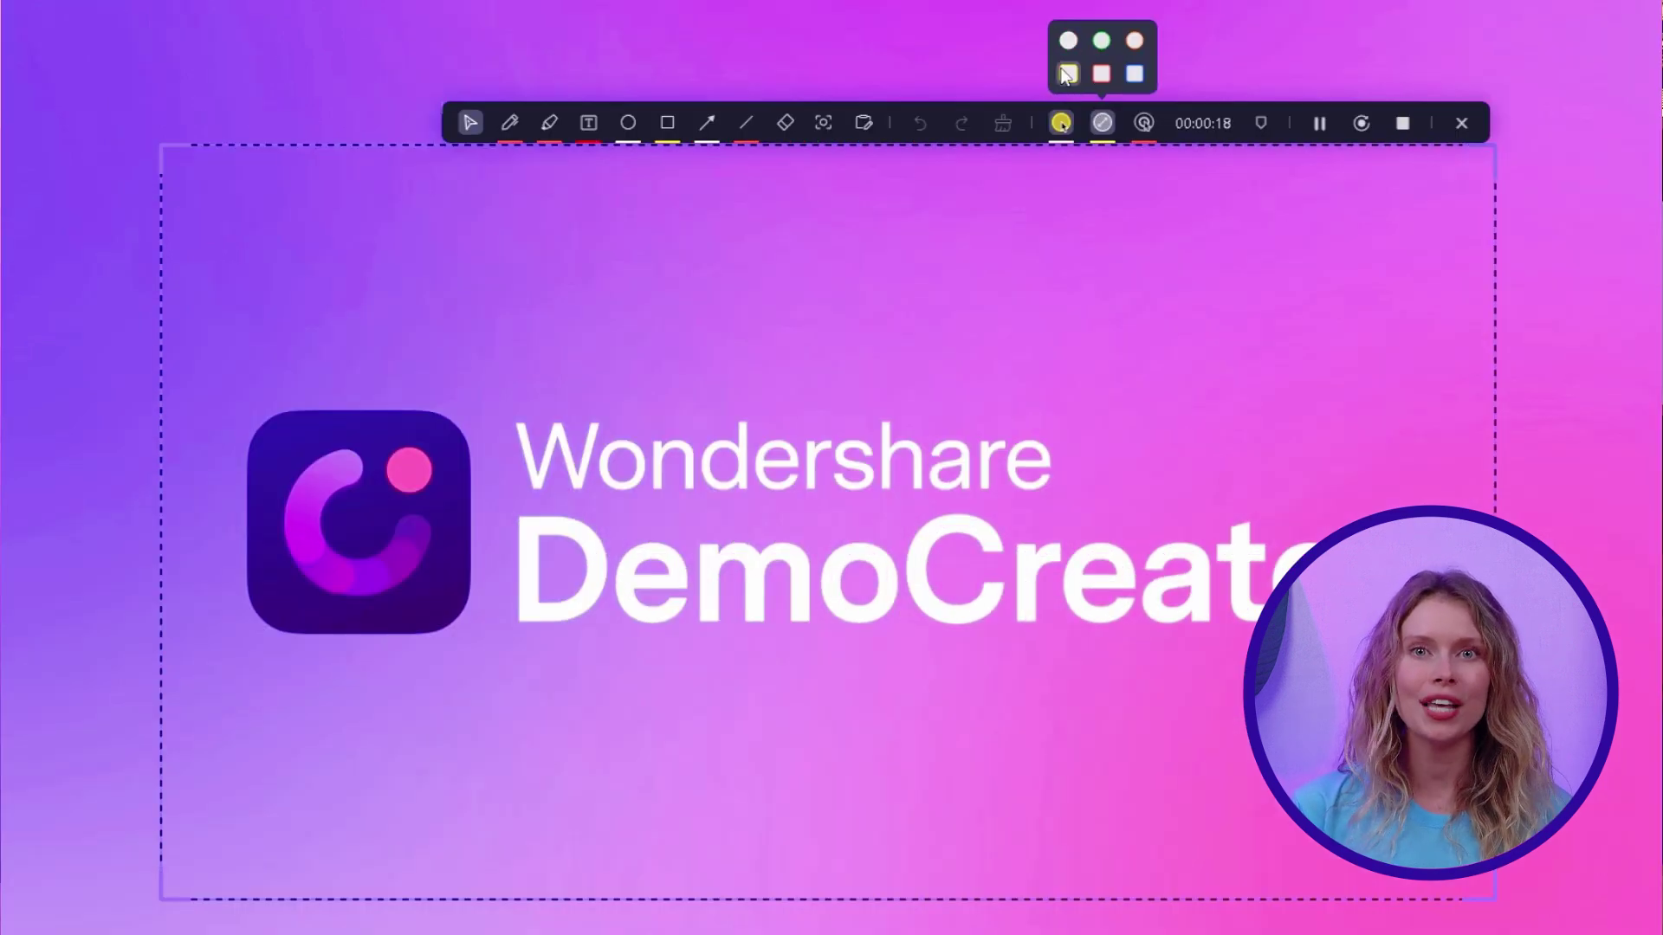
{"action": "left_click", "coordinate": [1067, 74]}
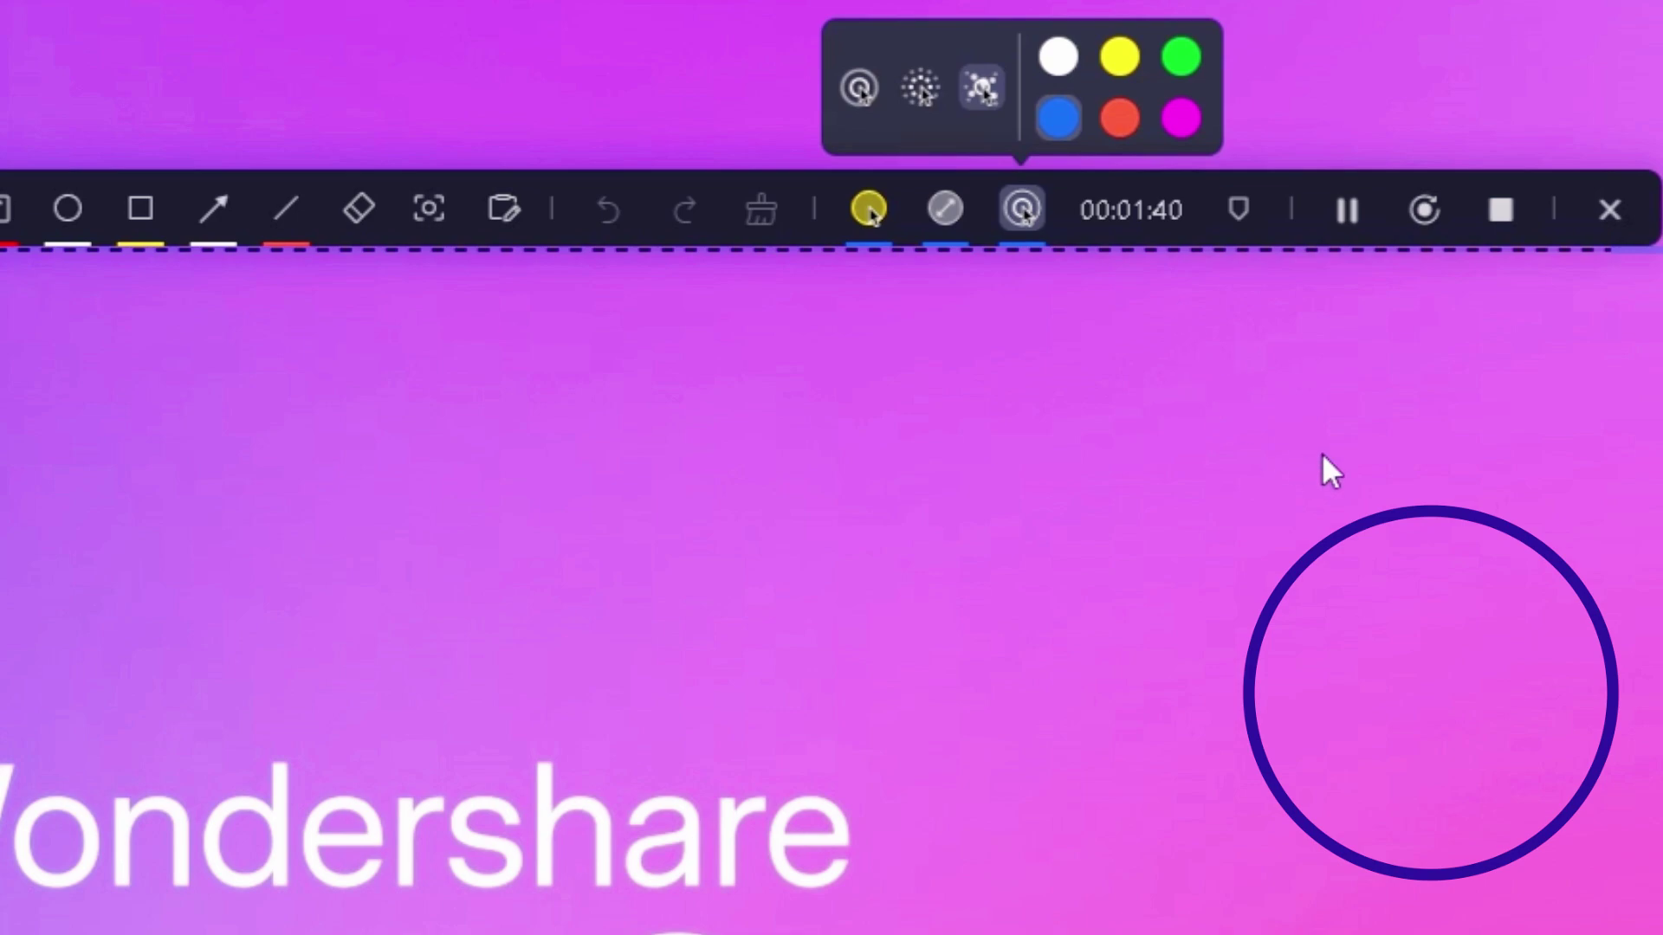
- Show the click ring effect on the background, then stop the screen recording
{"action": "left_click", "coordinate": [1161, 466]}
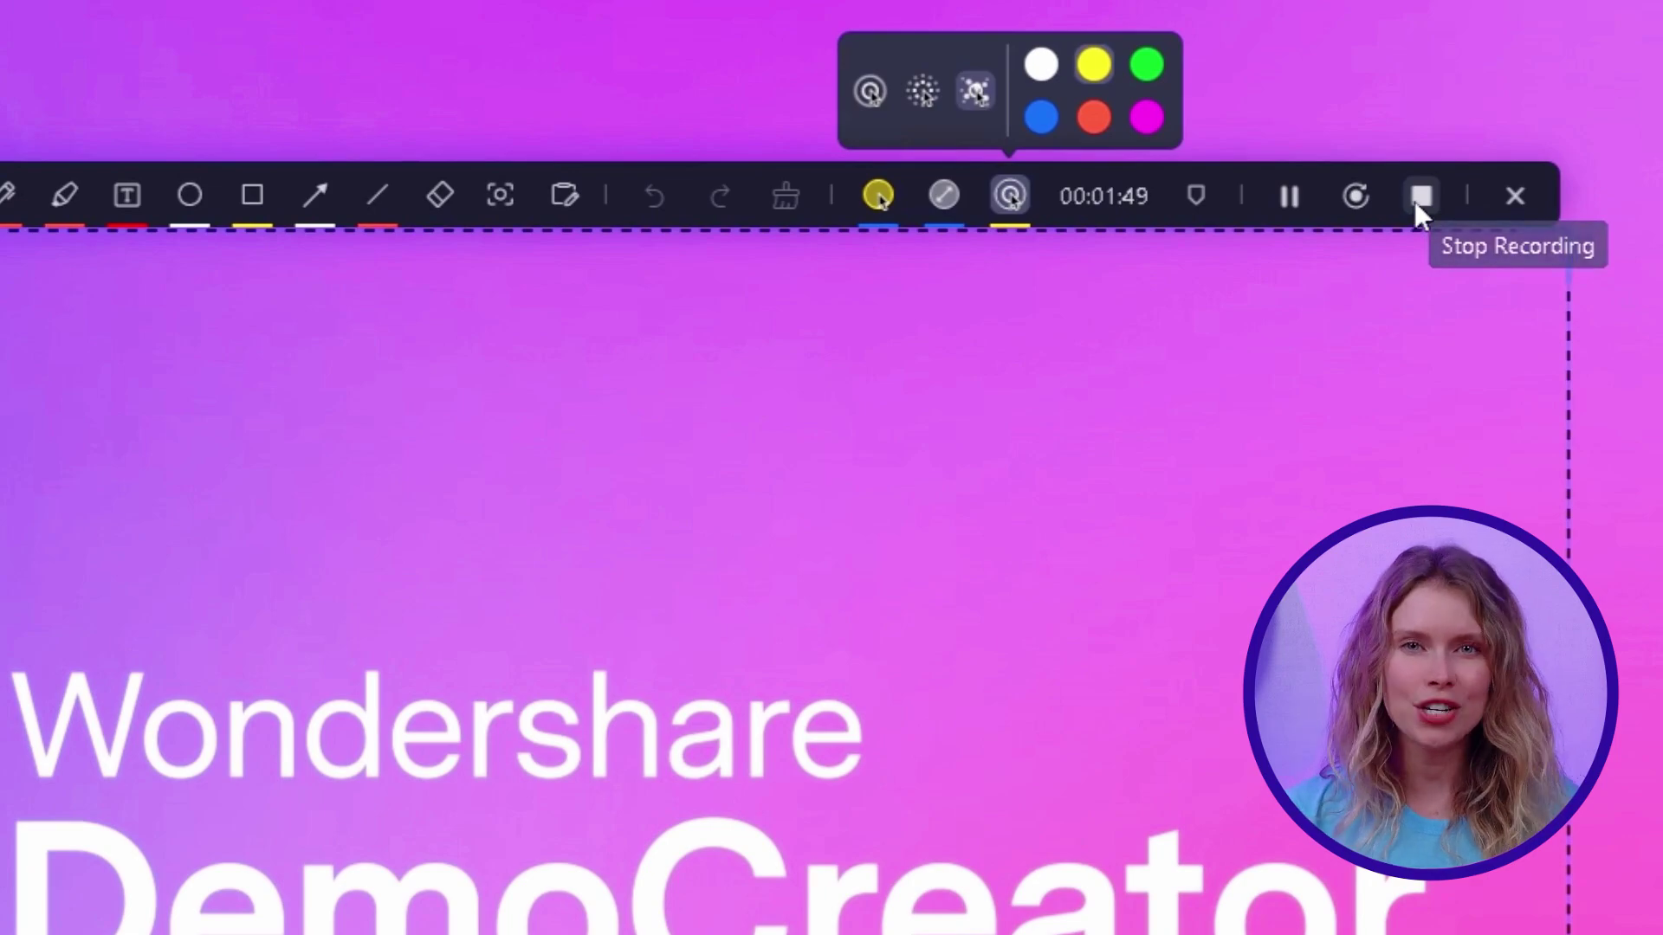
{"action": "left_click", "coordinate": [1415, 187]}
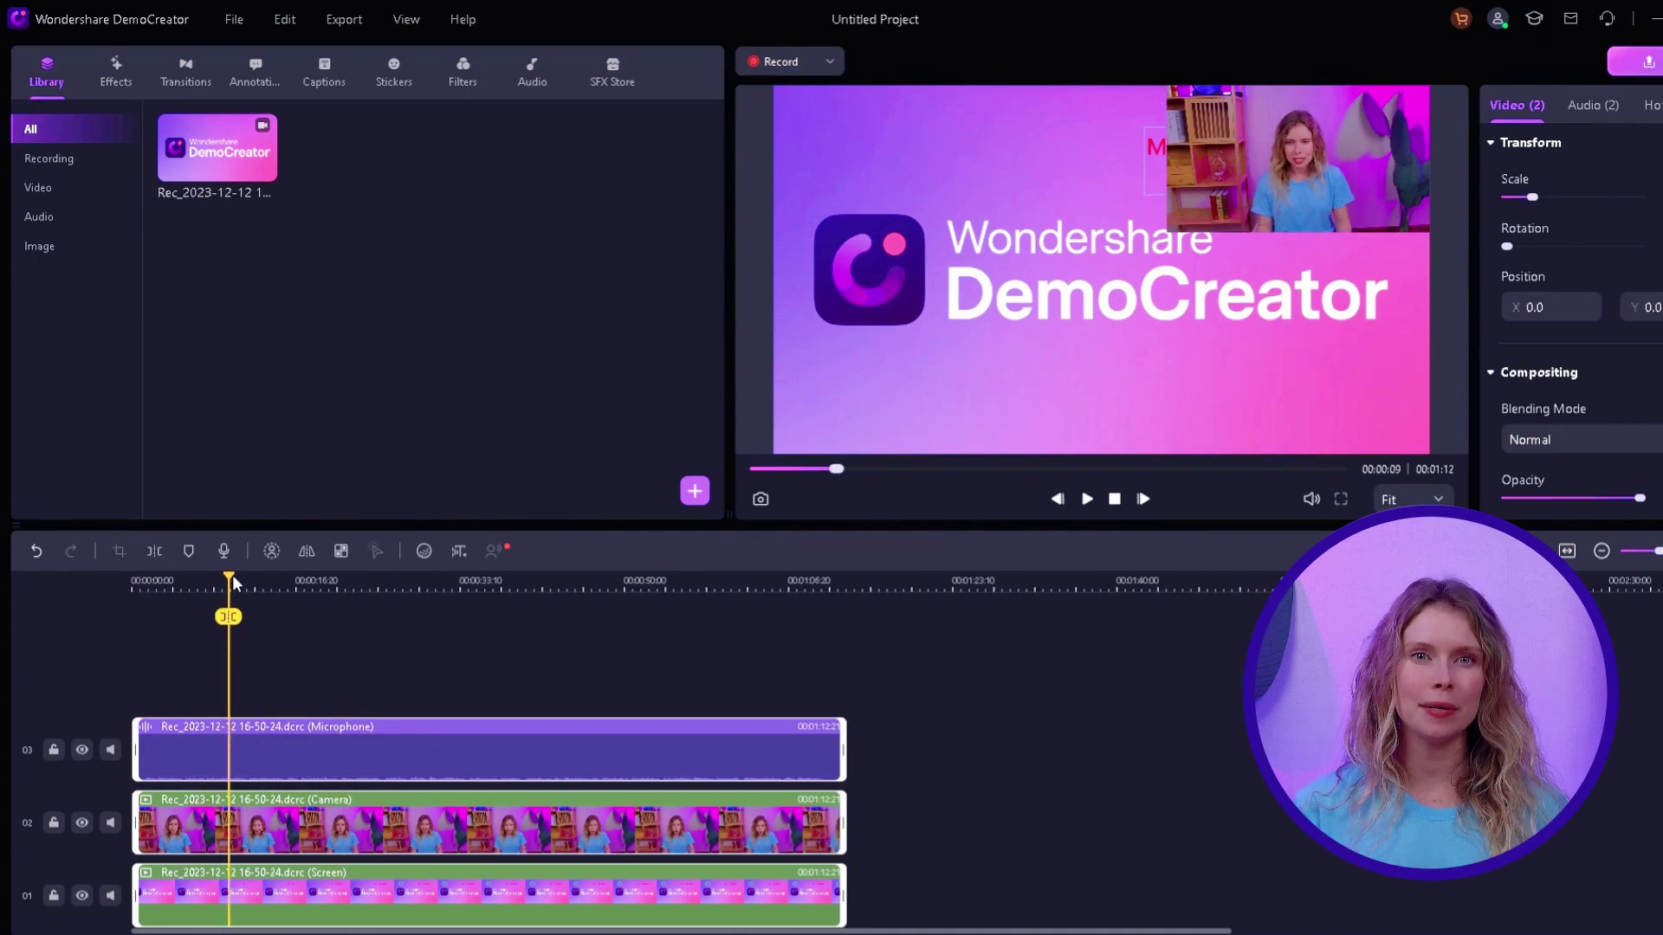
- Move the timeline playhead from around 00:00:09 back to 00:00:02
{"action": "left_click_drag", "start_coordinate": [232, 574], "coordinate": [154, 612]}
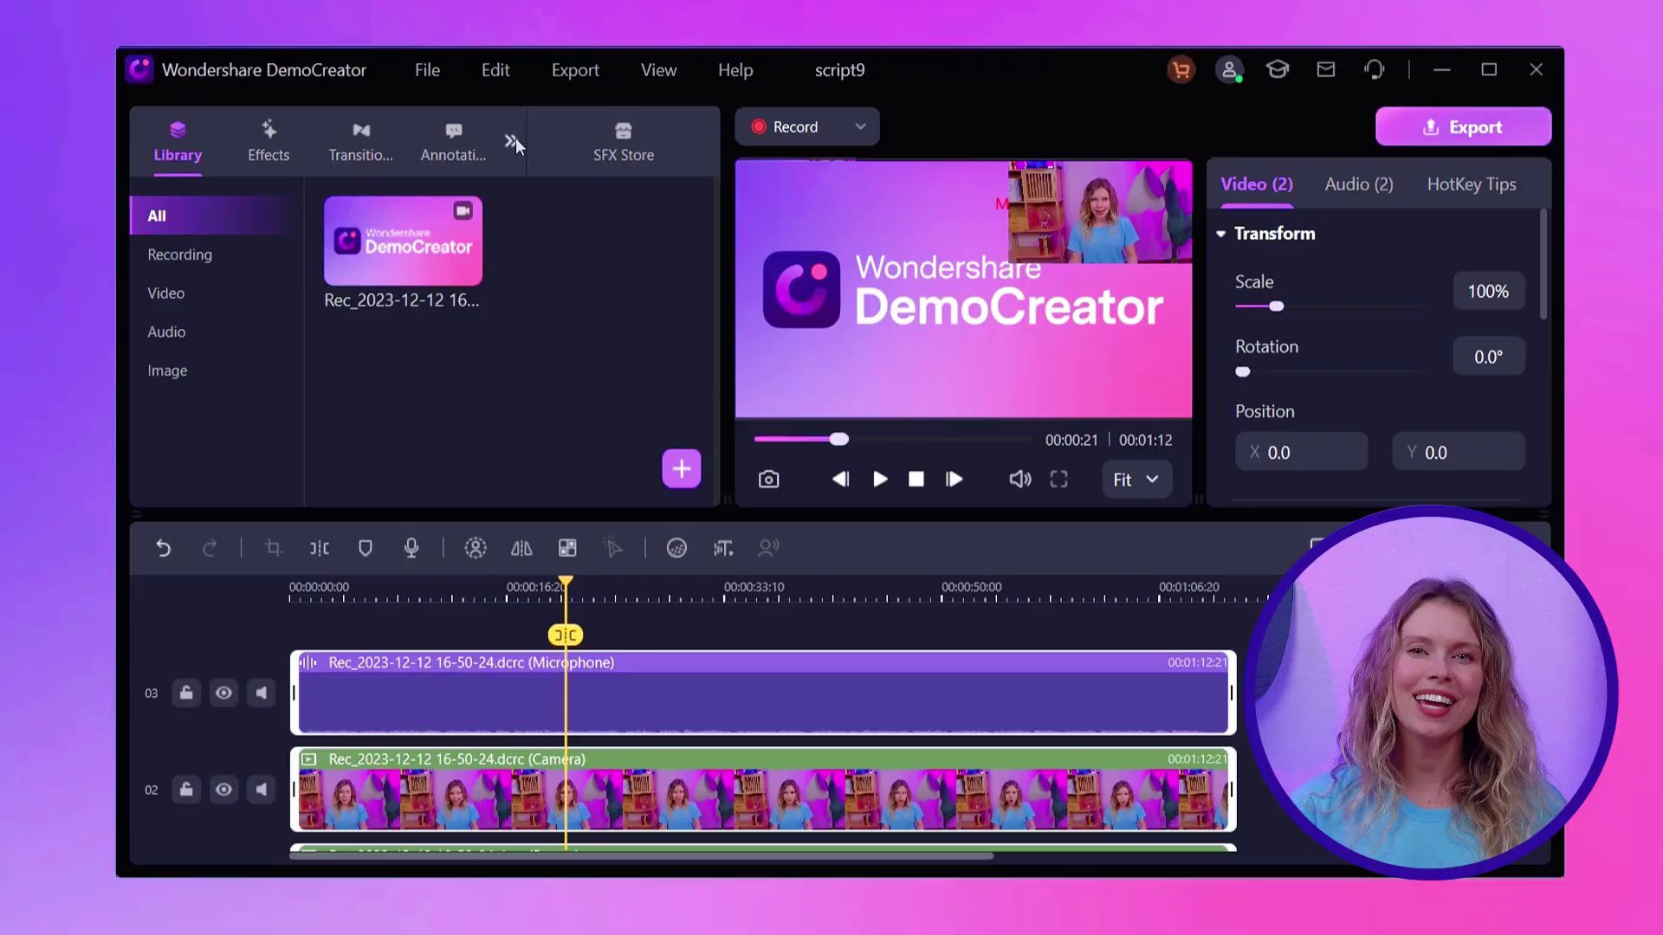
- Generate auto-captions from the narration with Captions > Auto-Caption > Start to Recognize
{"action": "left_click", "coordinate": [511, 142]}
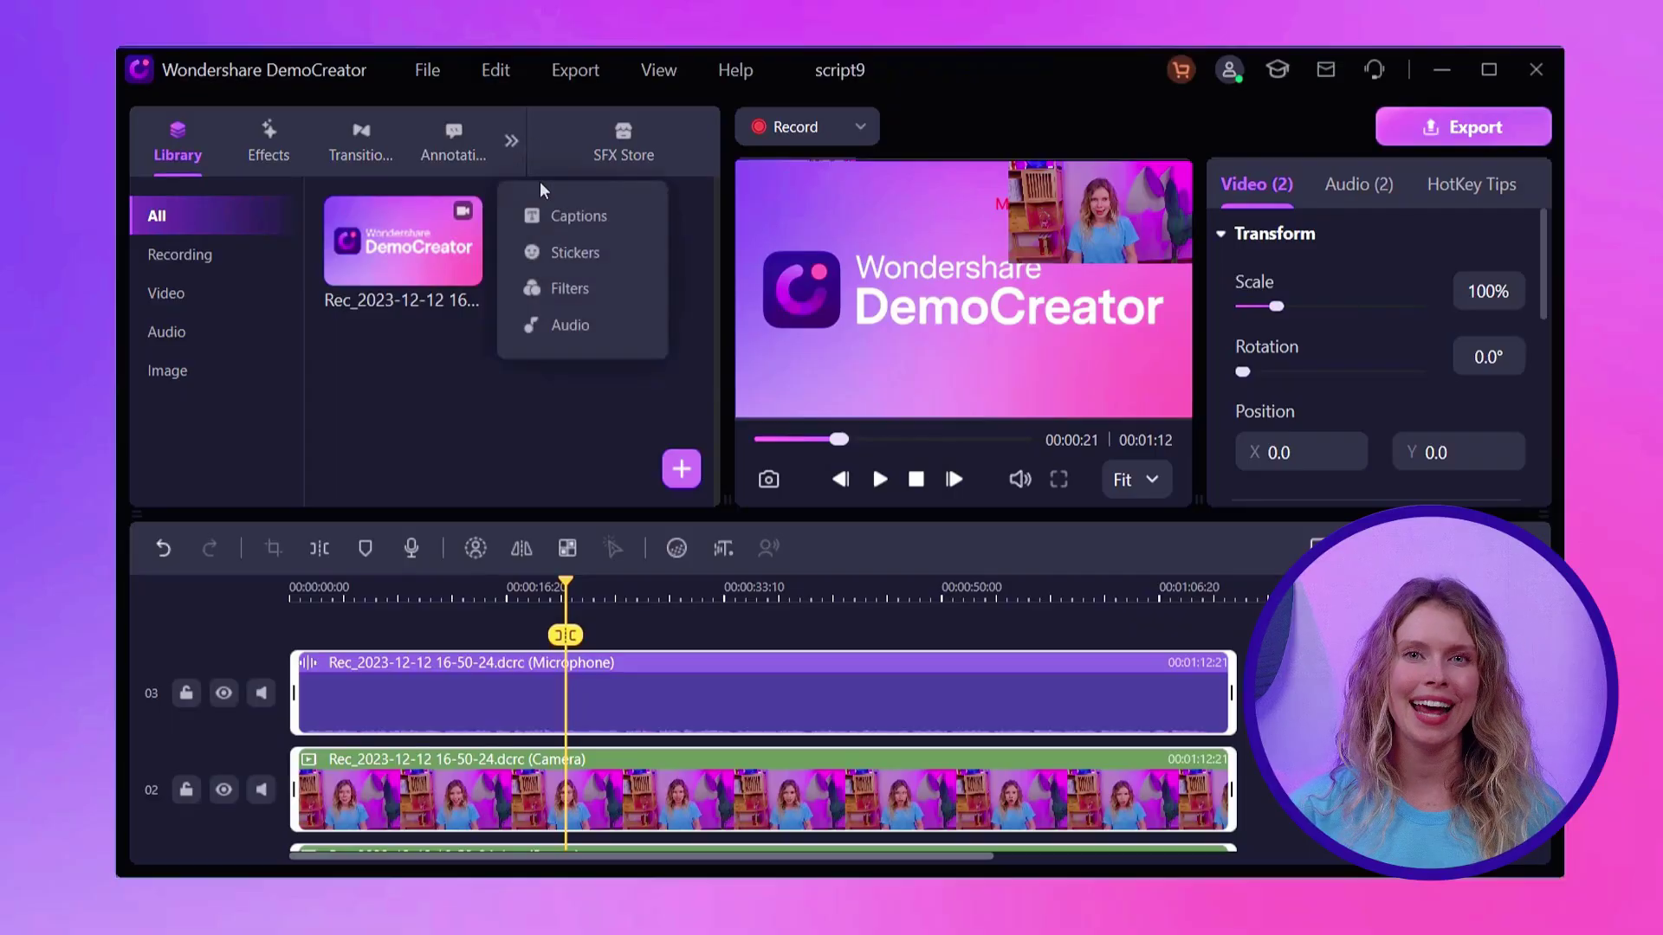
{"action": "left_click", "coordinate": [570, 227]}
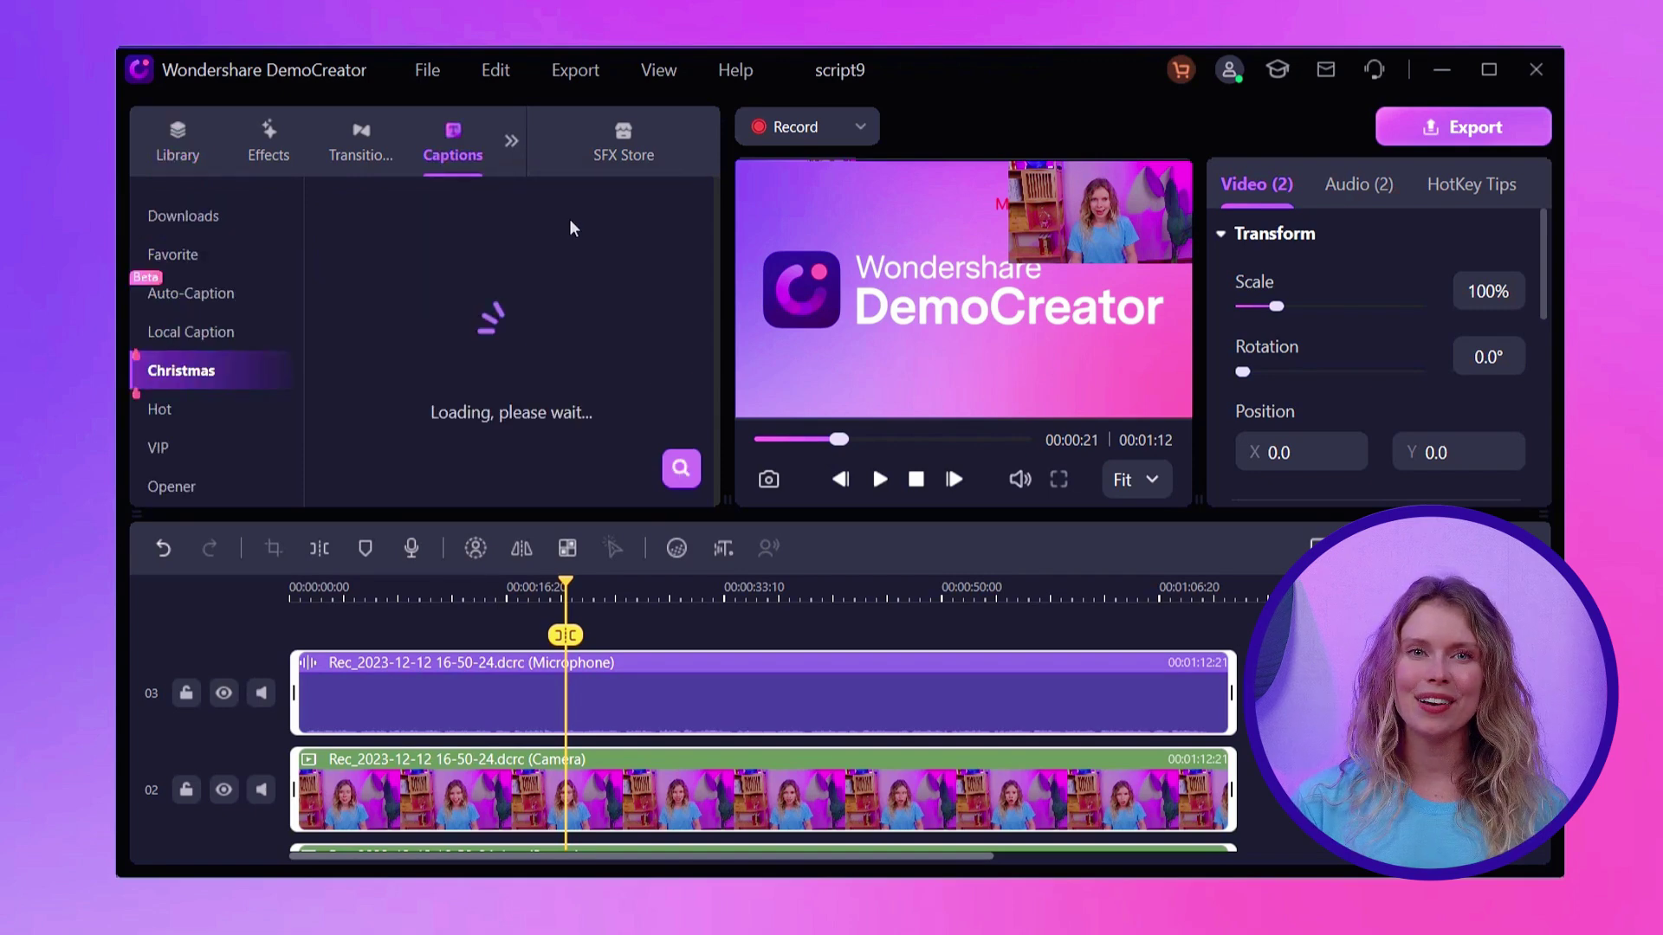
{"action": "left_click", "coordinate": [210, 303]}
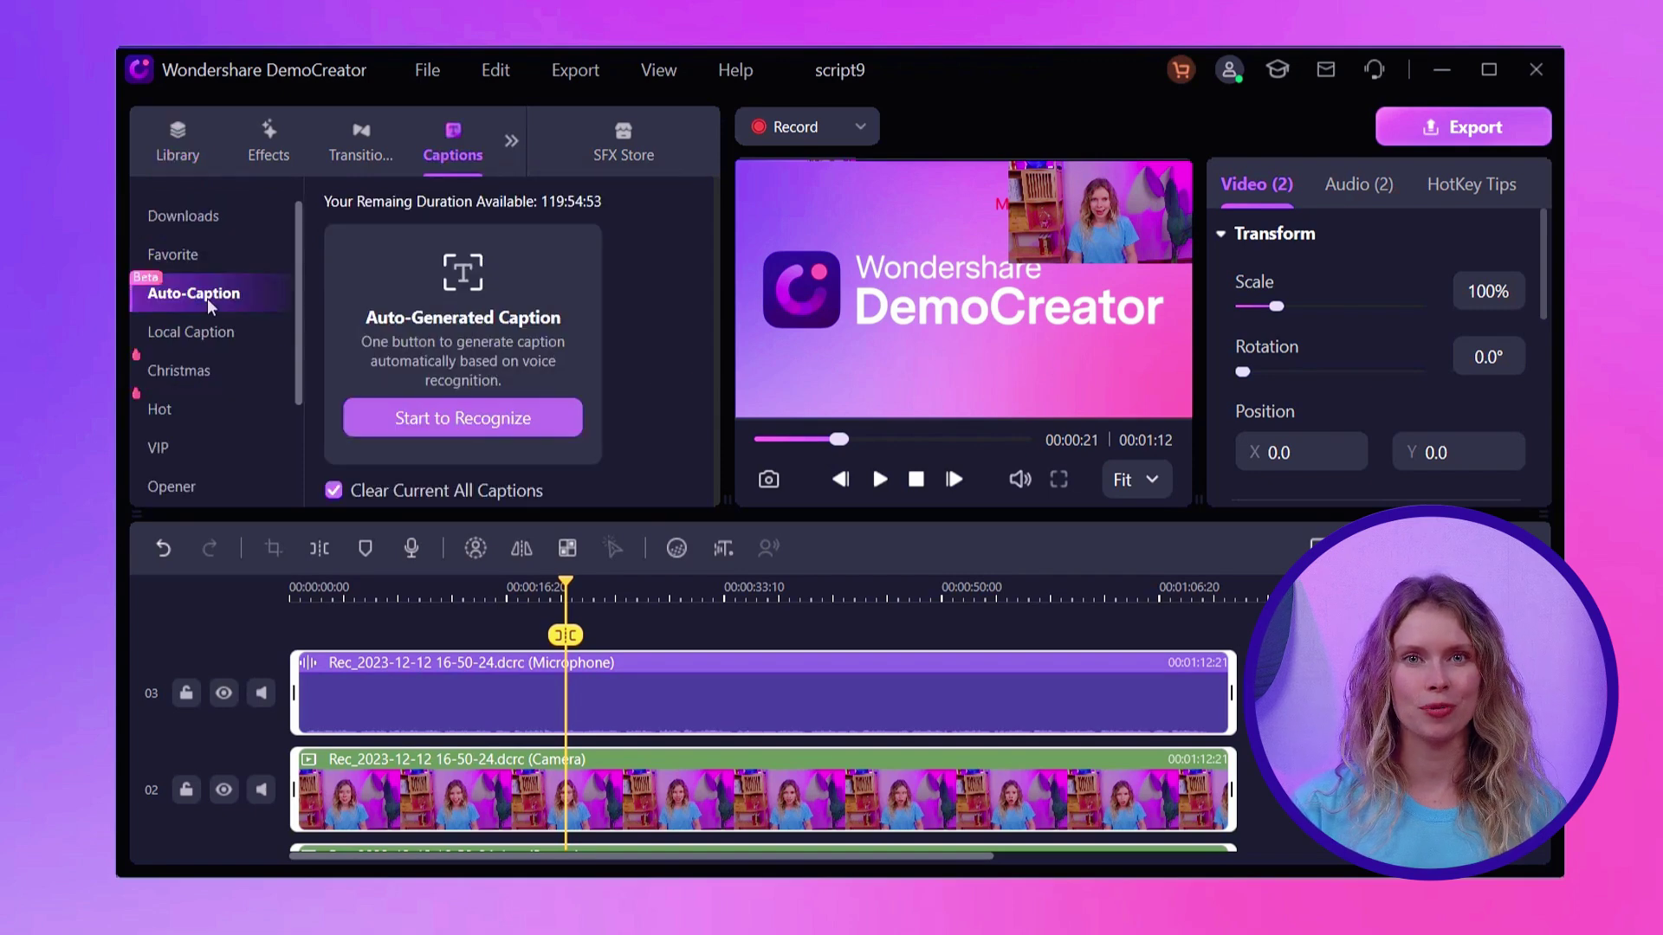
{"action": "left_click", "coordinate": [499, 419]}
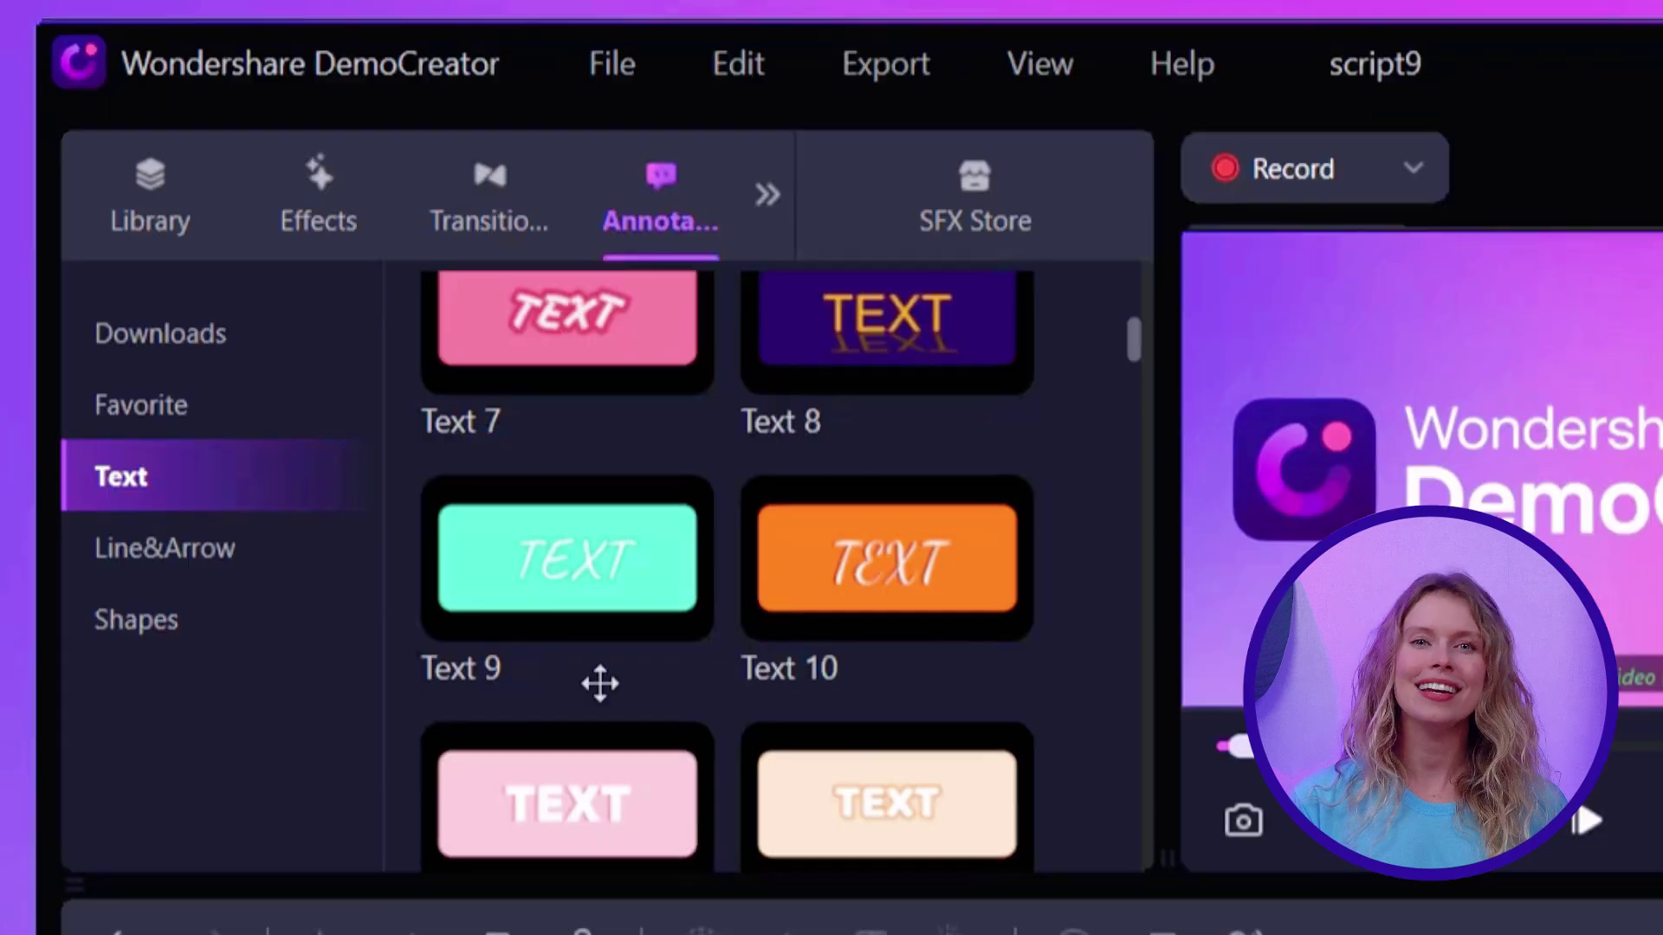
- Browse the line/arrow and shape annotations, then the basic transitions
{"action": "scroll", "coordinate": [418, 406], "scroll_direction": "down", "scroll_amount": 5}
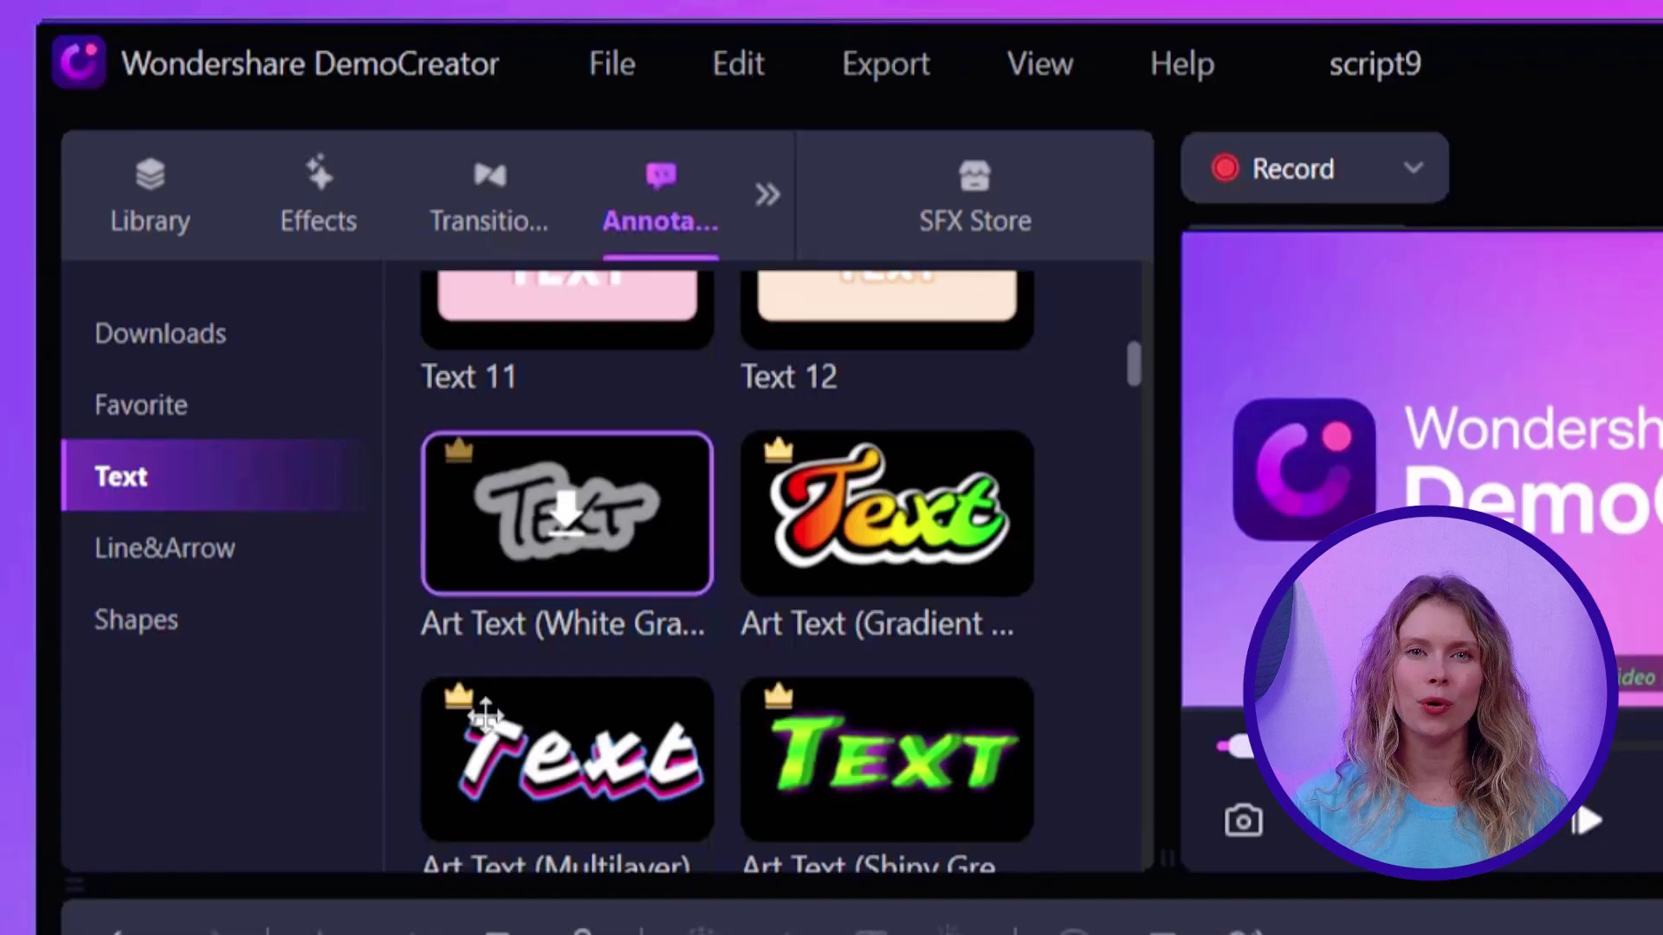
{"action": "scroll", "coordinate": [486, 715], "scroll_direction": "down", "scroll_amount": 2}
{"action": "left_click", "coordinate": [217, 554]}
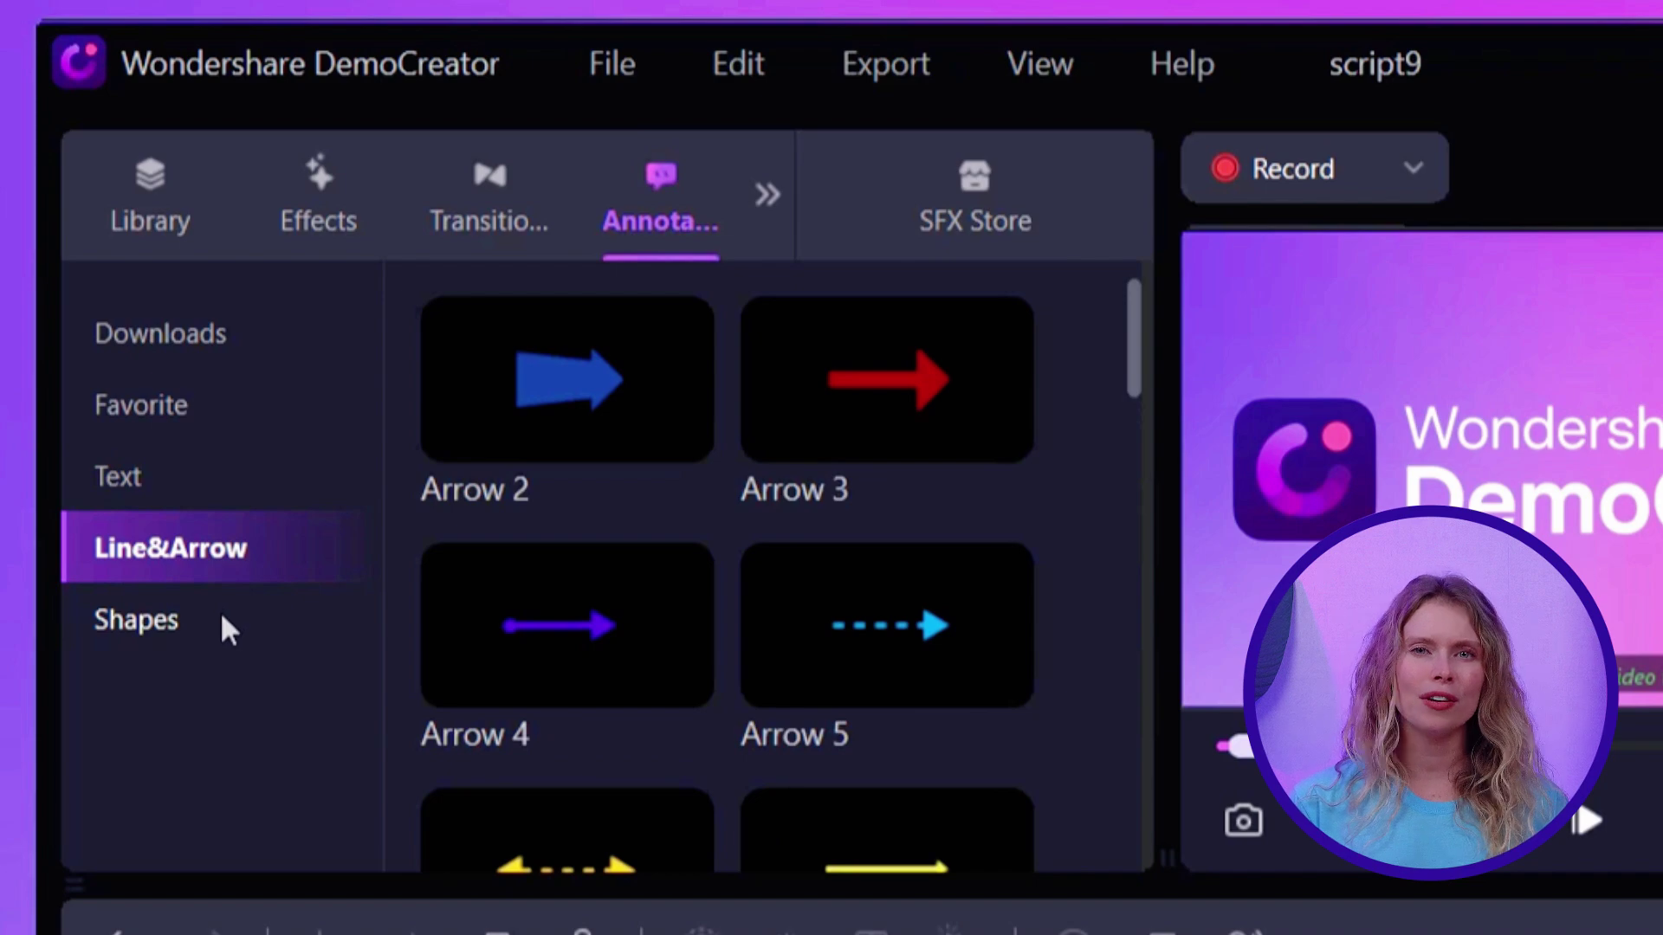
{"action": "left_click", "coordinate": [221, 617]}
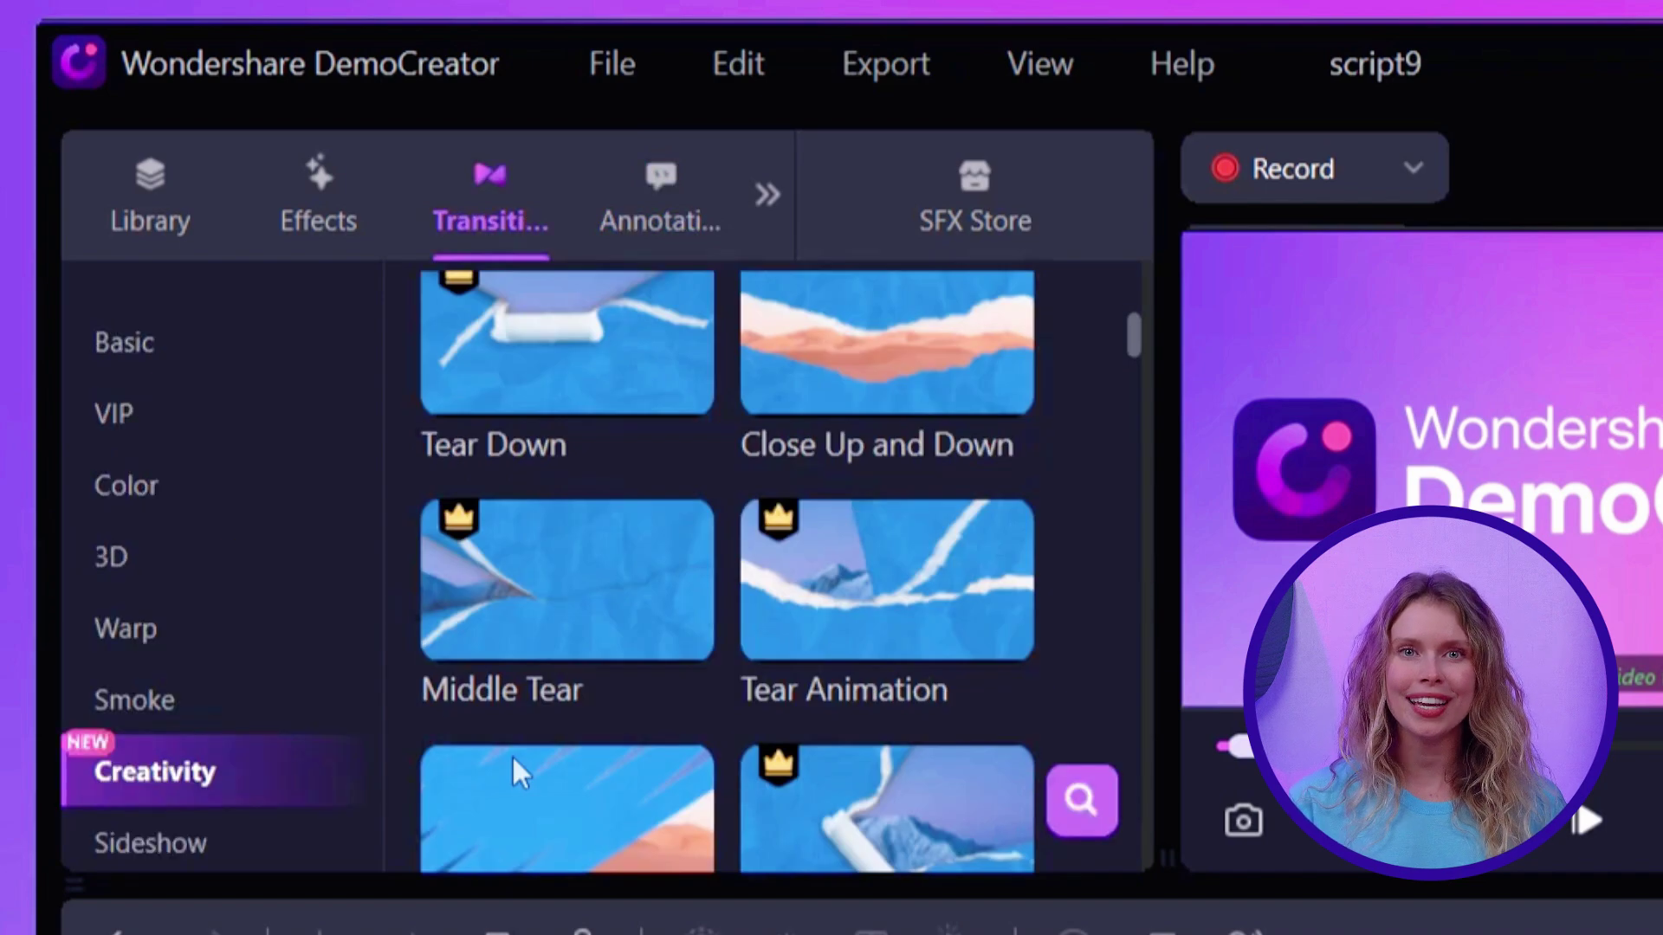
{"action": "scroll", "coordinate": [512, 763], "scroll_direction": "down", "scroll_amount": 3}
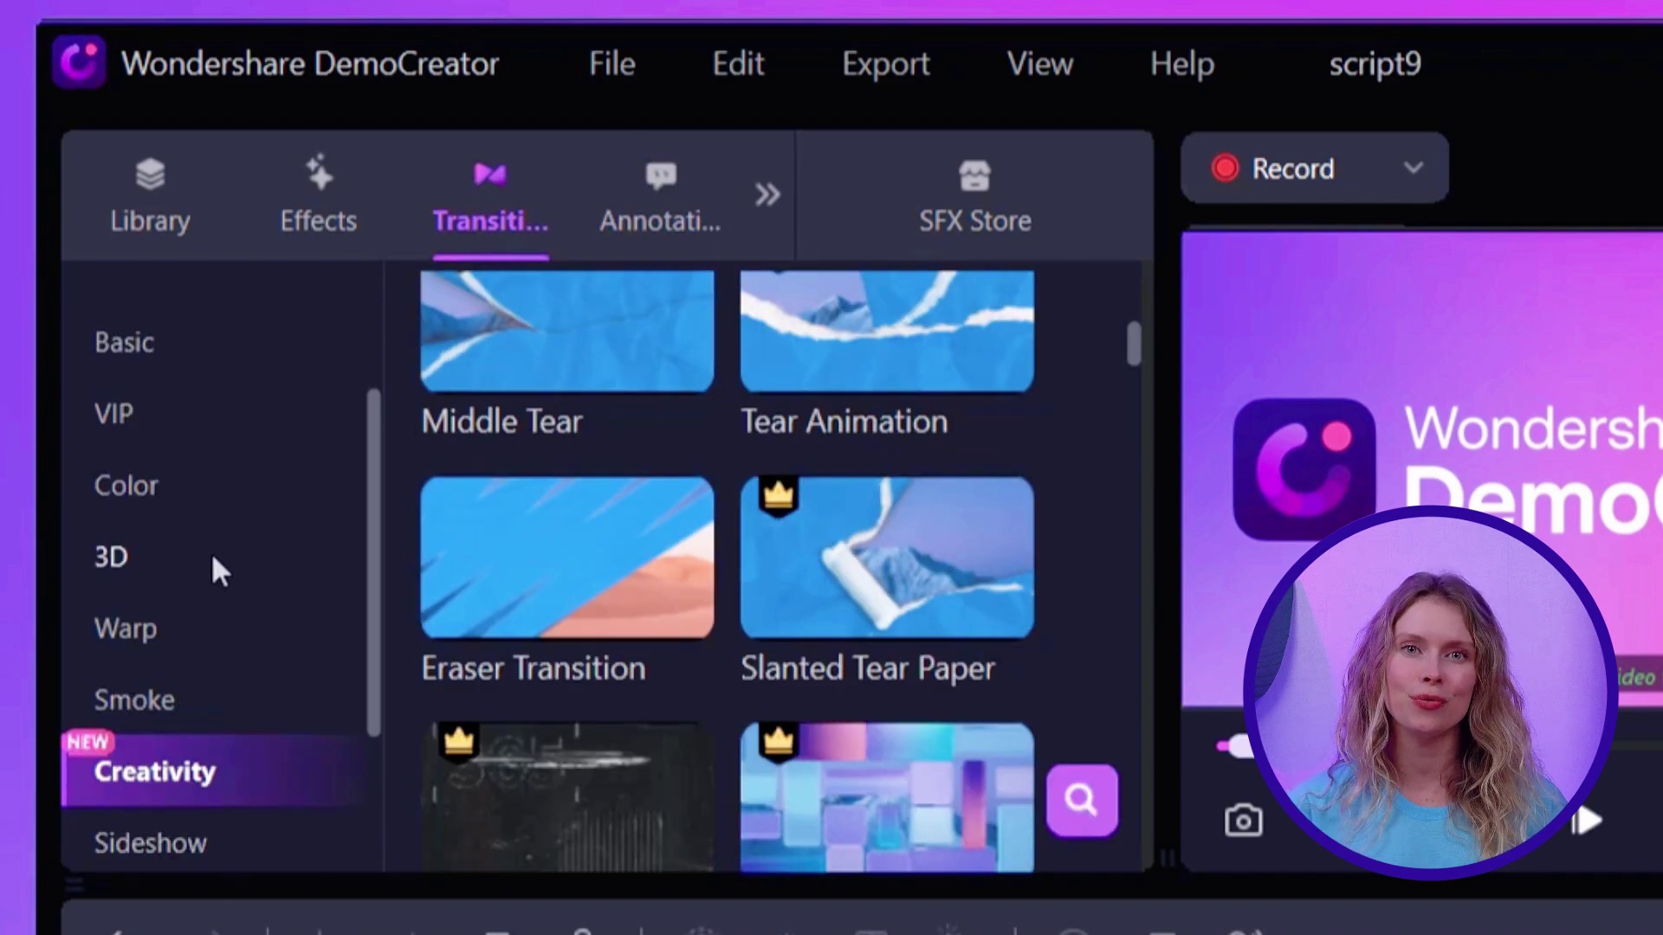
{"action": "left_click", "coordinate": [257, 342]}
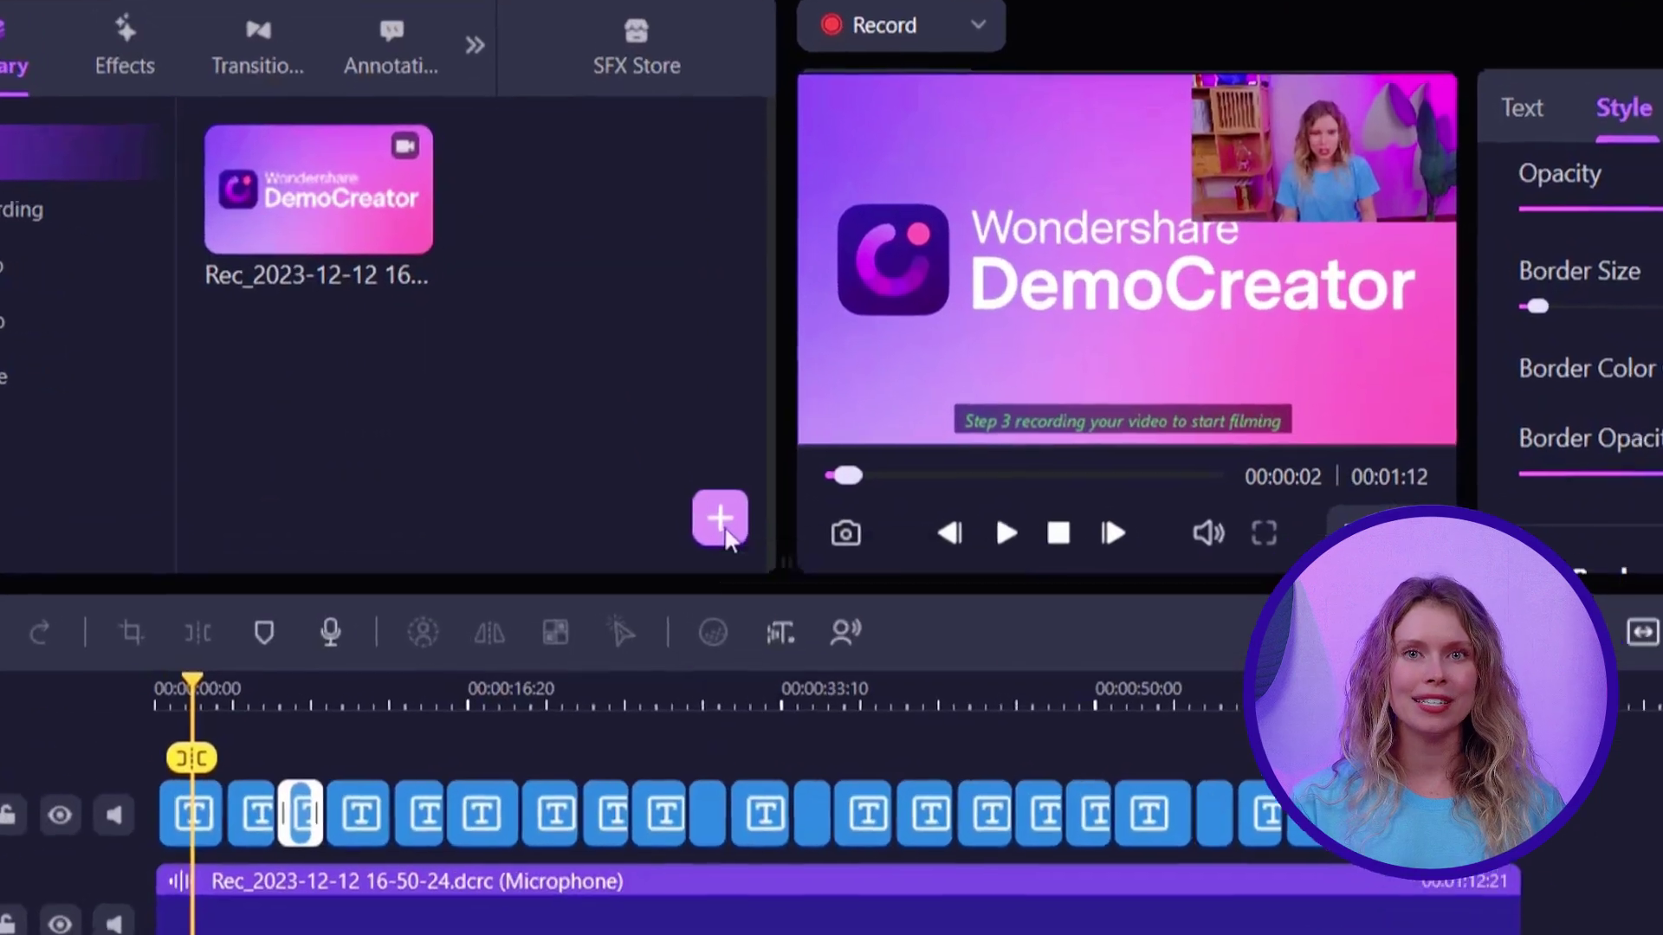
- Bring up the media import options, then open the export window (MP4, 1280×720, 30 fps)
{"action": "left_click", "coordinate": [698, 487]}
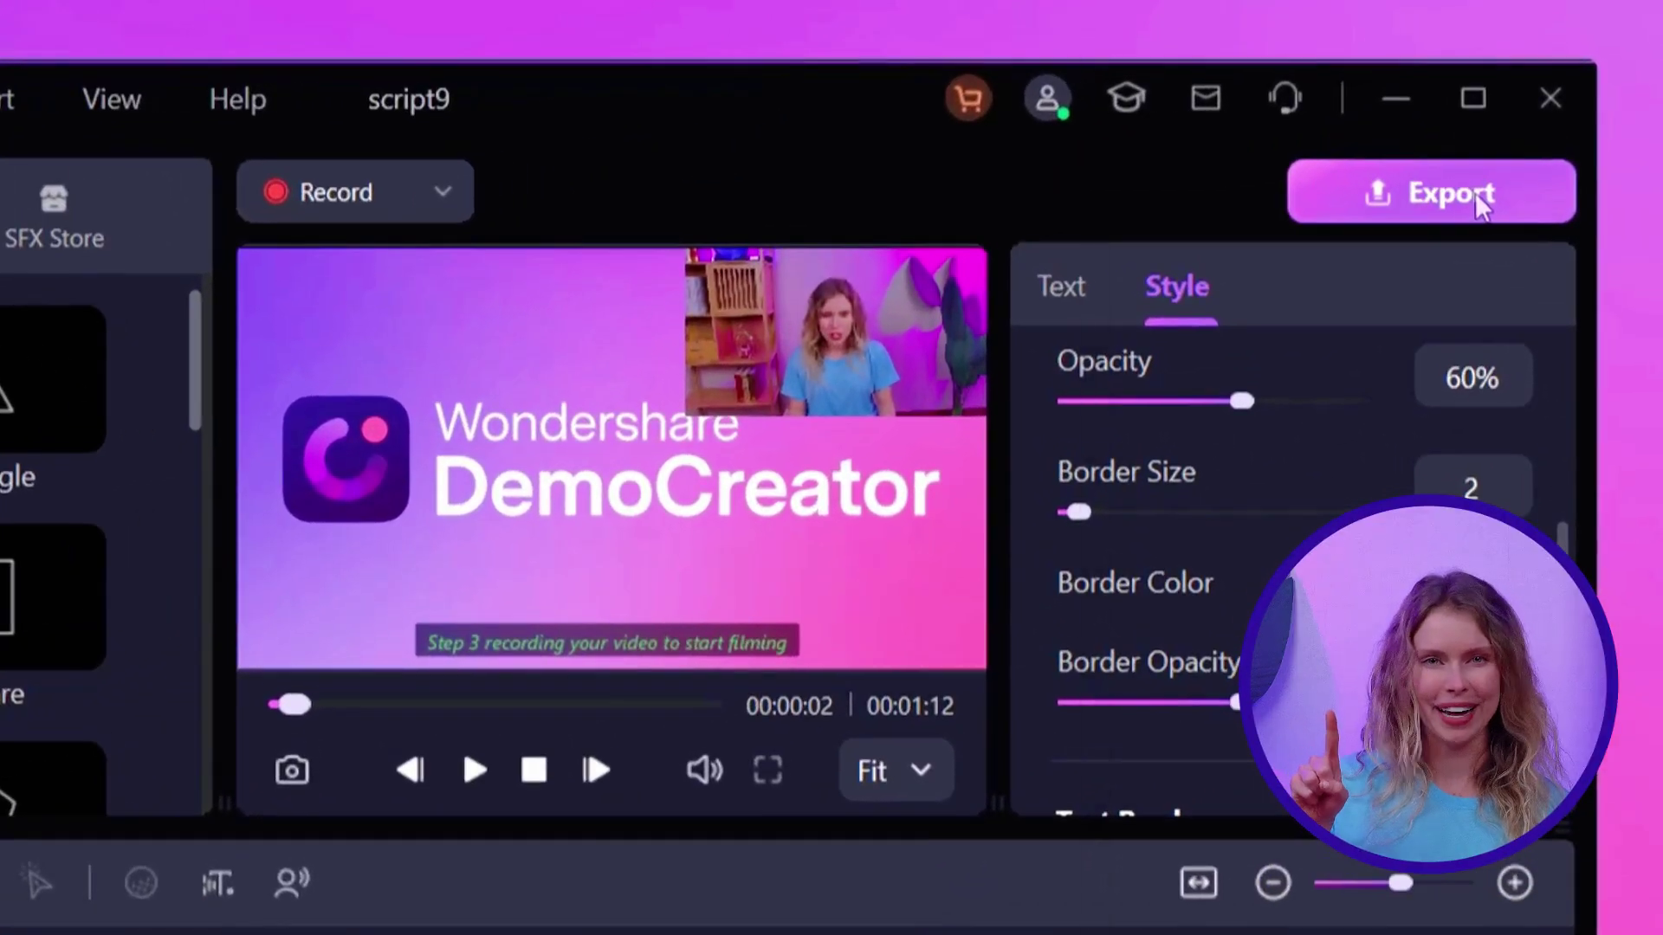
{"action": "left_click", "coordinate": [1478, 204]}
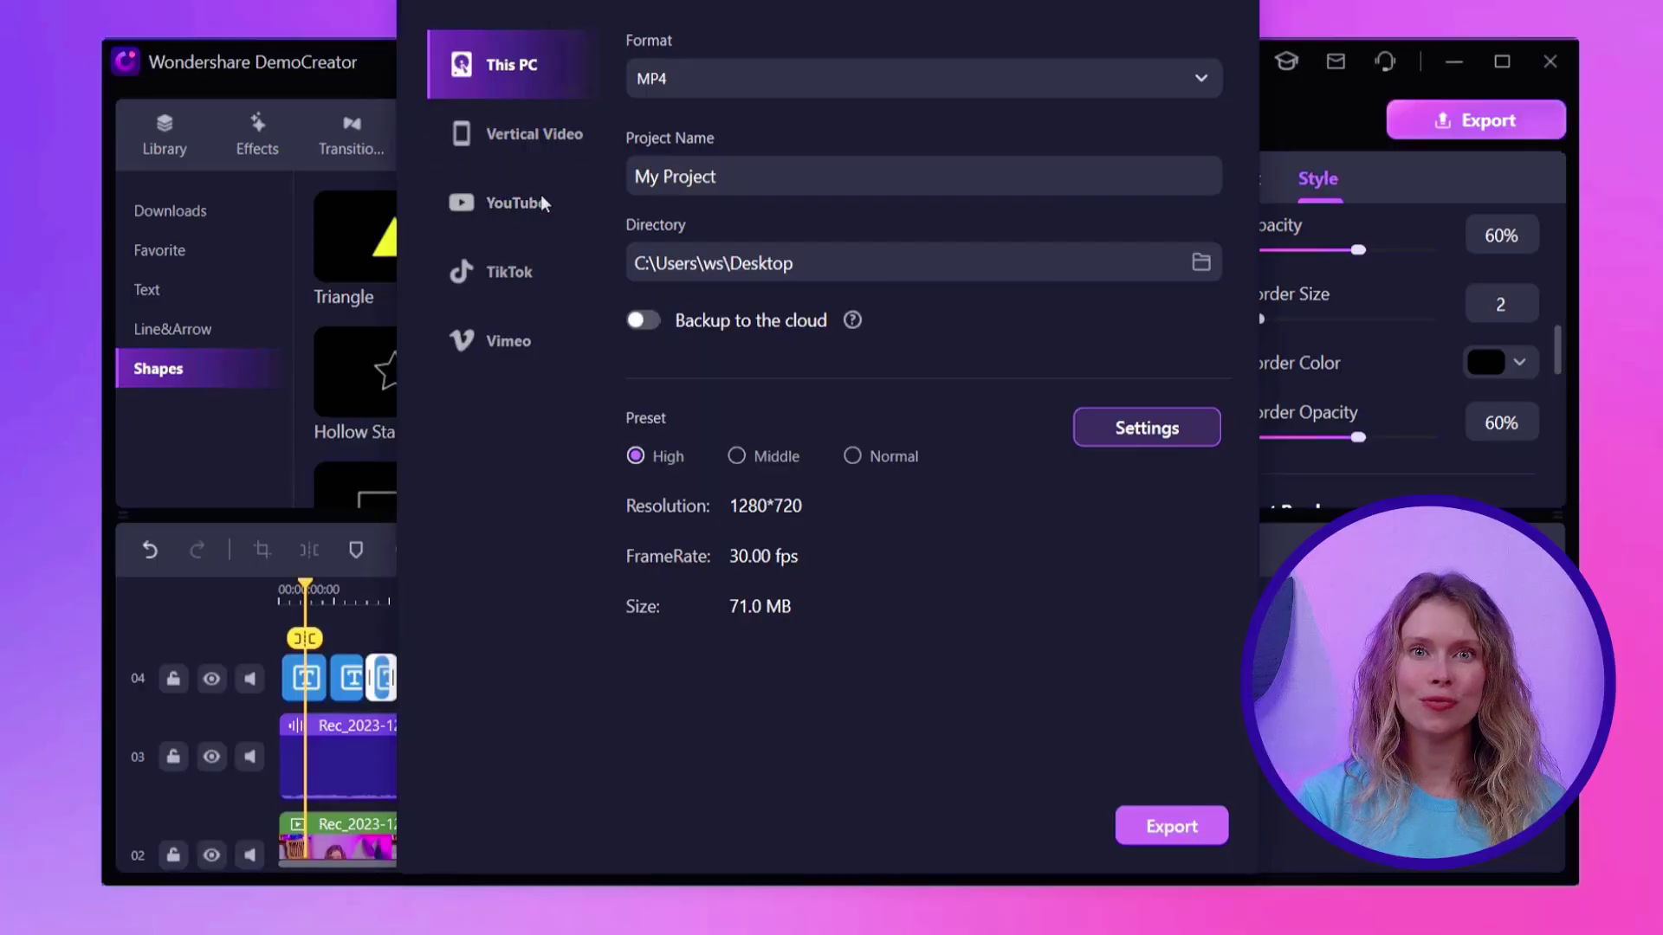
- Target YouTube export at 1280*720 quality, keeping the Film & Animation category
{"action": "left_click", "coordinate": [543, 203]}
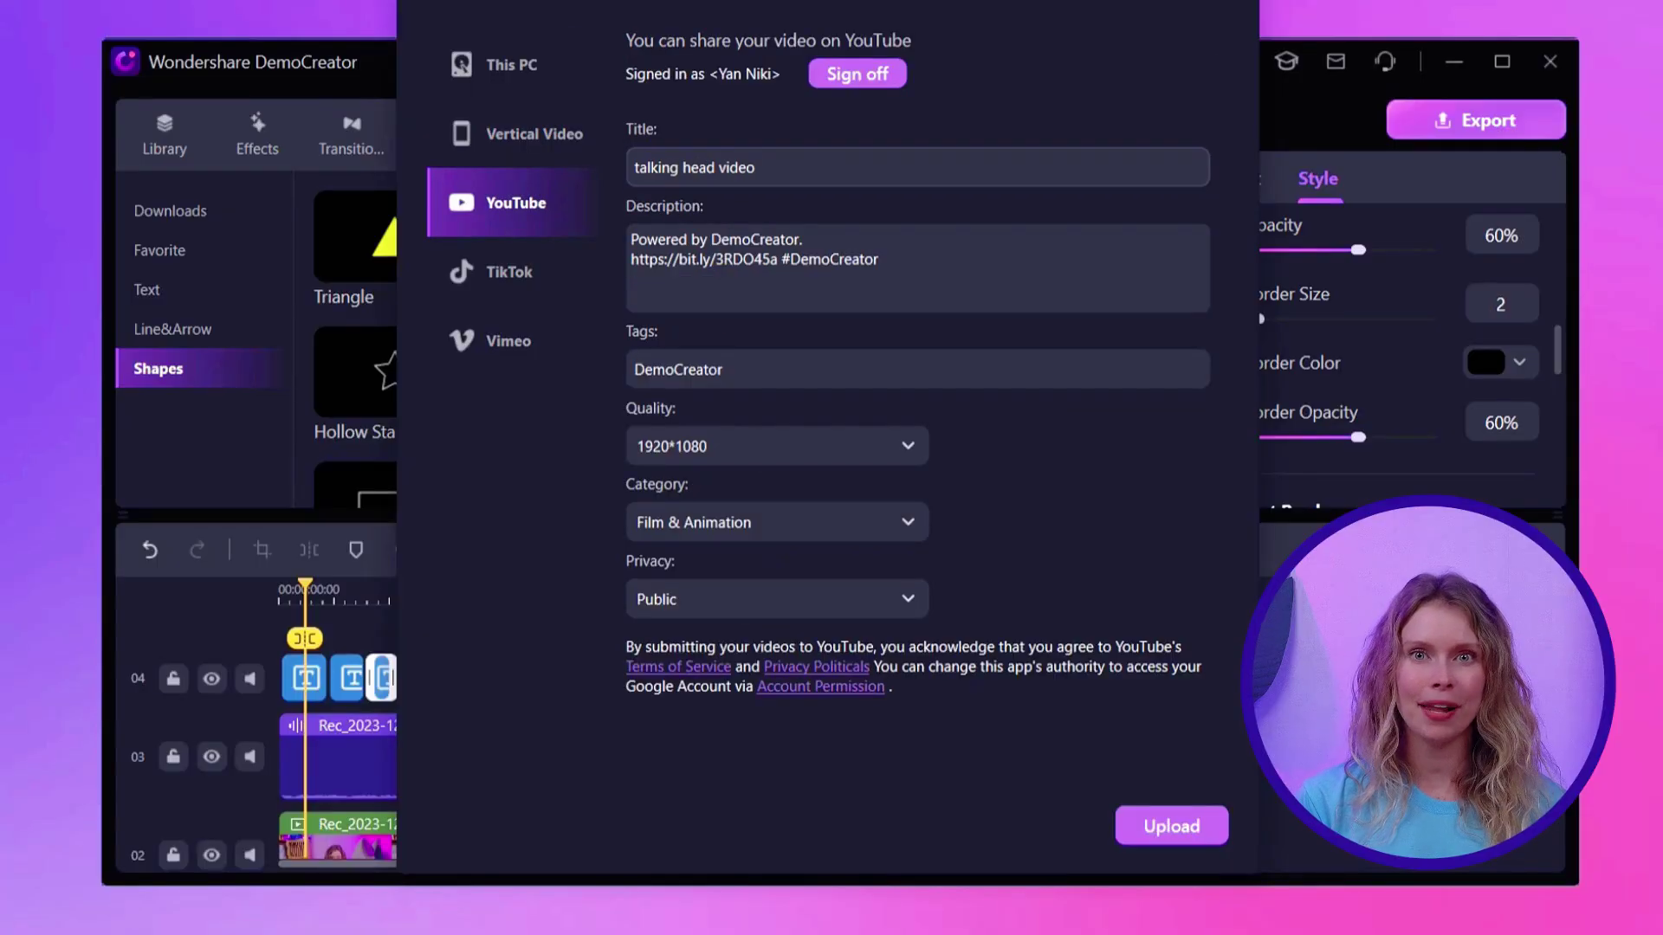
{"action": "left_click", "coordinate": [783, 449]}
{"action": "left_click", "coordinate": [754, 525]}
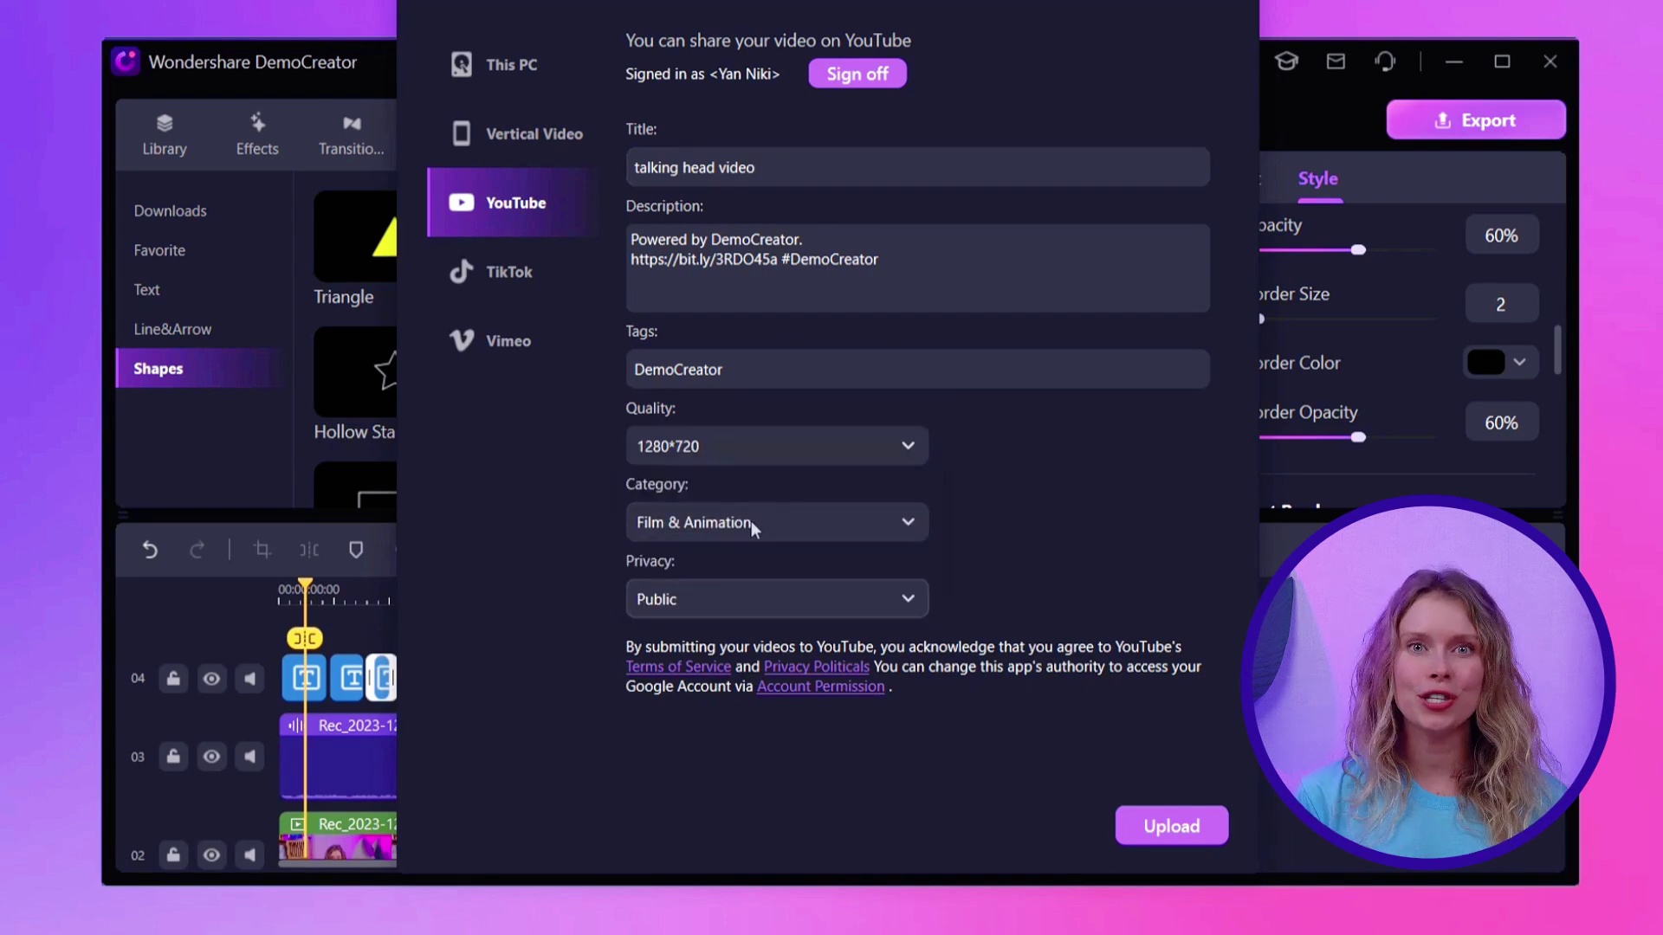
{"action": "left_click", "coordinate": [766, 525]}
{"action": "left_click", "coordinate": [784, 535]}
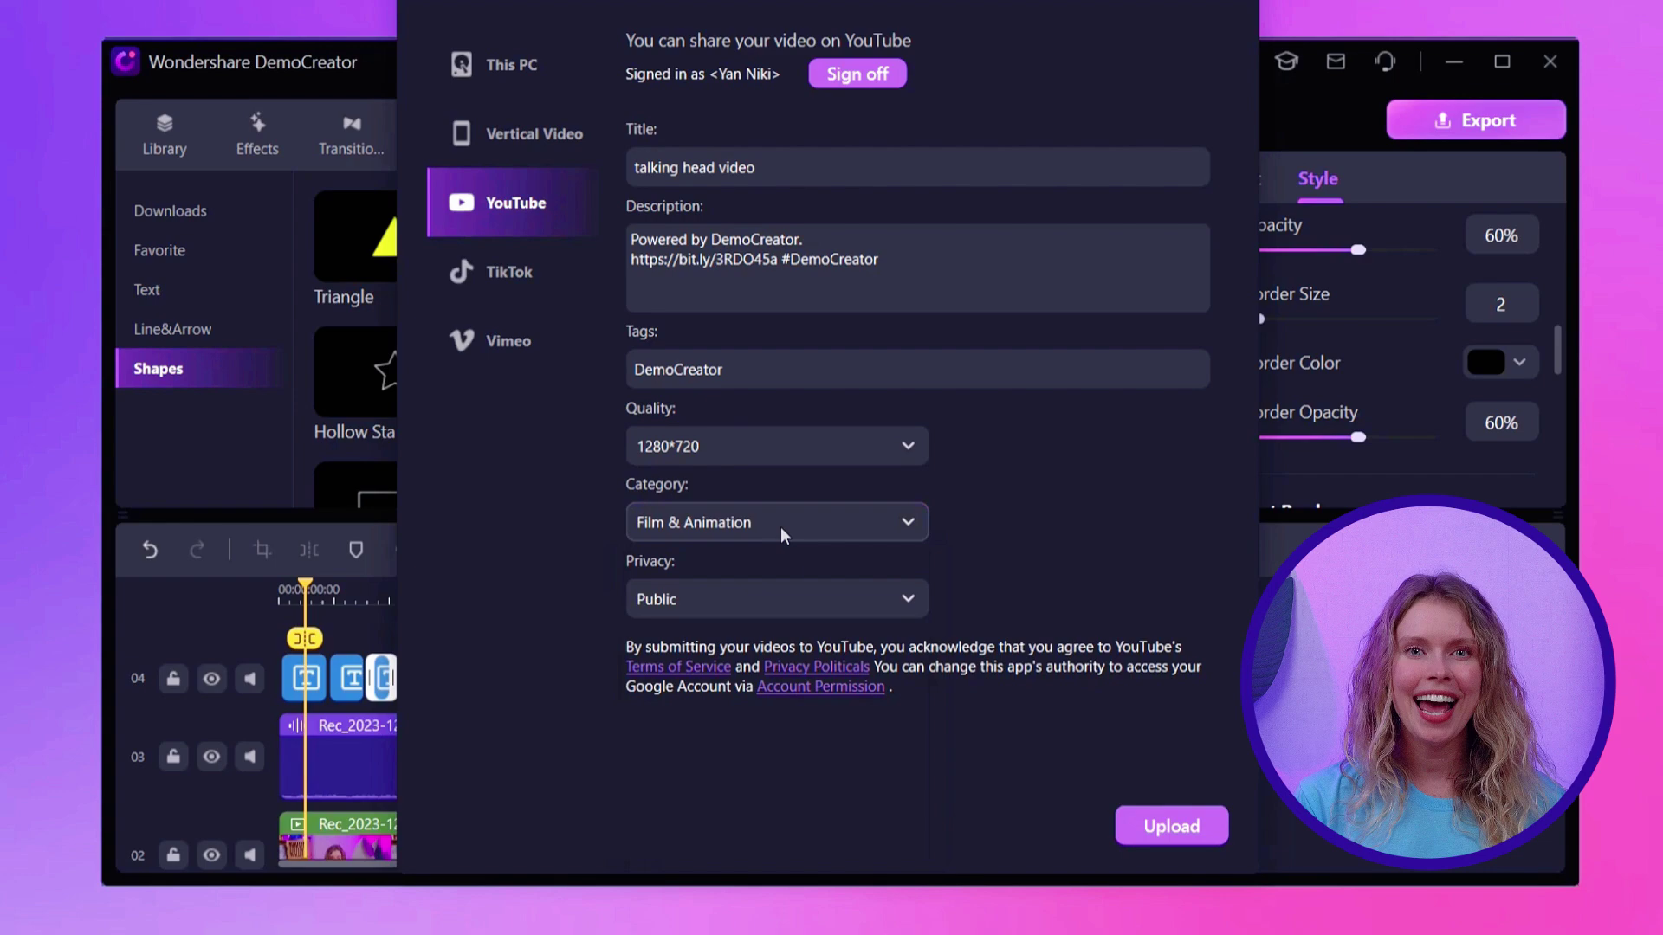